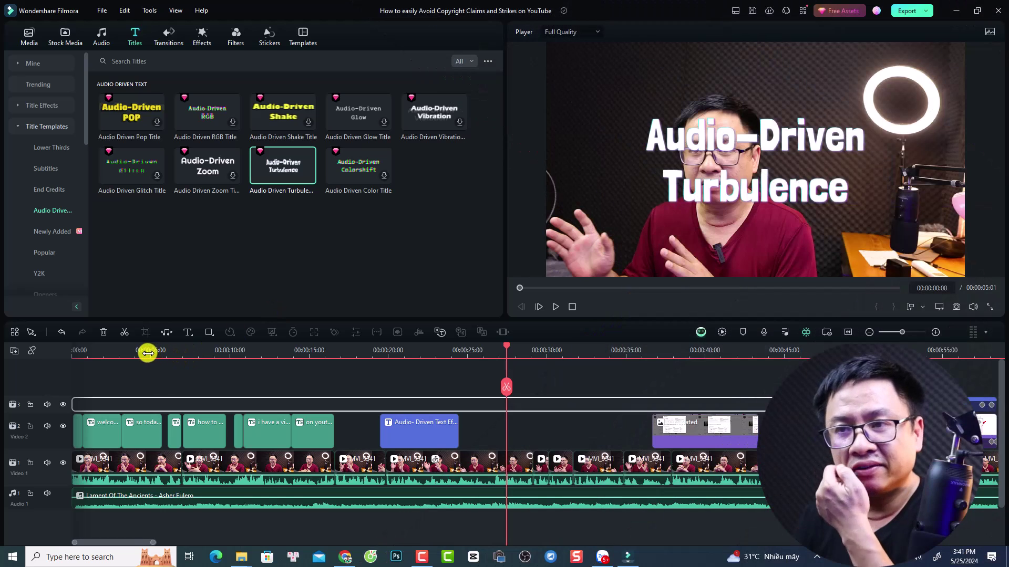
# - Play back the existing dynamic subtitles from the start of the timeline
pyautogui.click(146, 352)
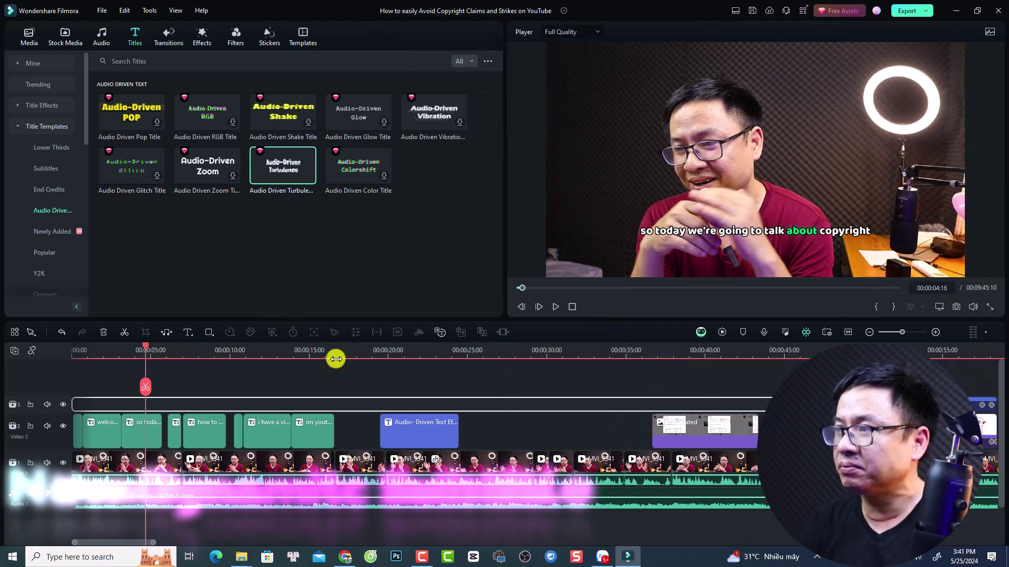
pyautogui.click(76, 354)
pyautogui.moveTo(76, 355); pyautogui.dragTo(52, 351)
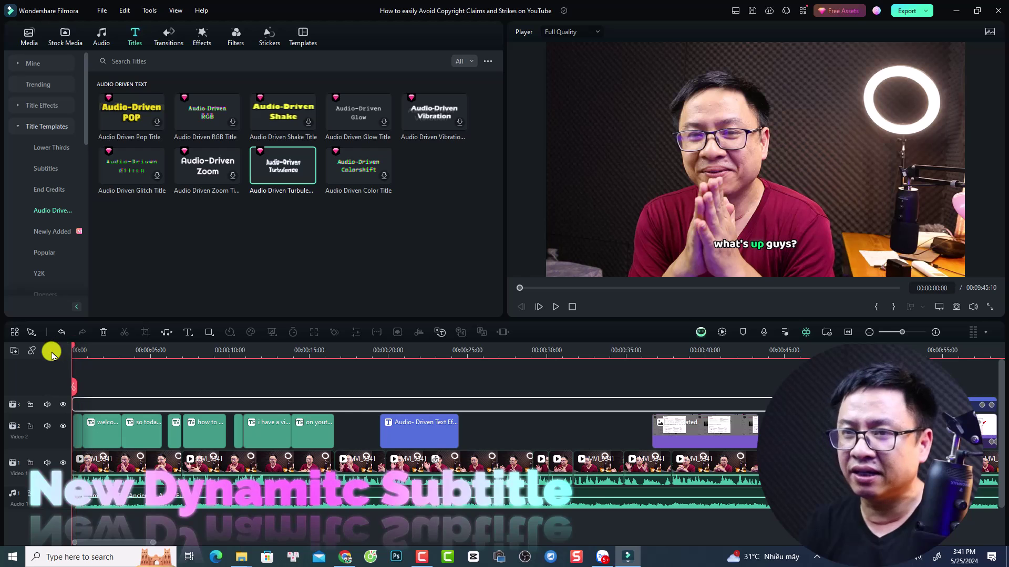
pyautogui.press('space')
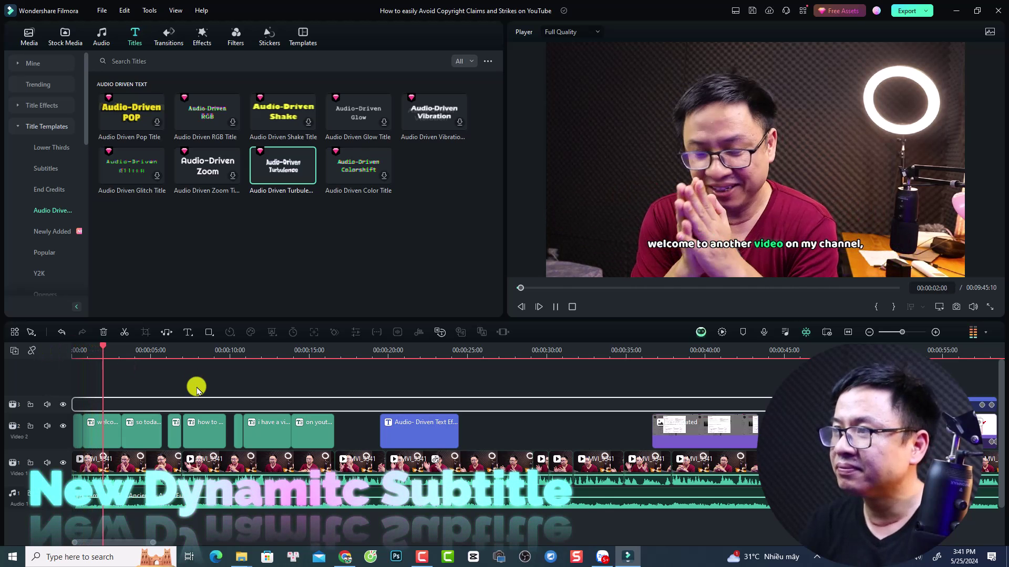
pyautogui.press('space')
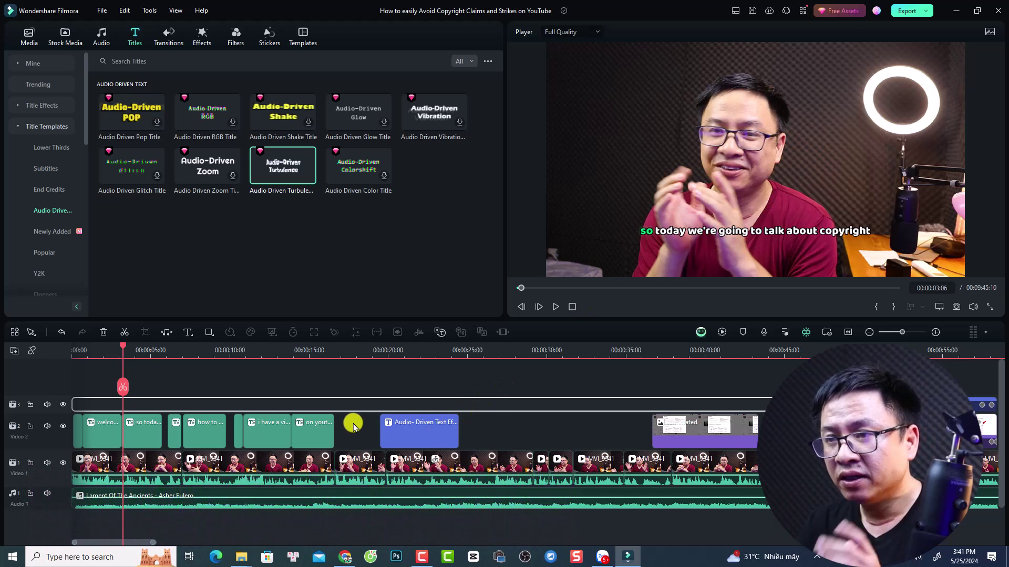
# - Delete all the green subtitle clips at the beginning of the Video 2 track and return the playhead to the start
pyautogui.moveTo(333, 423); pyautogui.dragTo(71, 441)
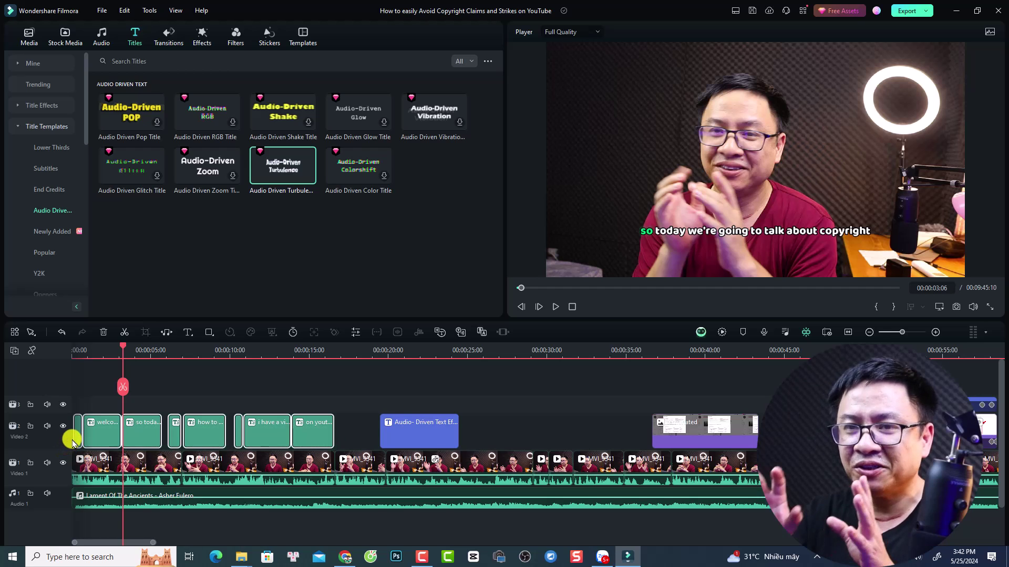
pyautogui.press('Delete')
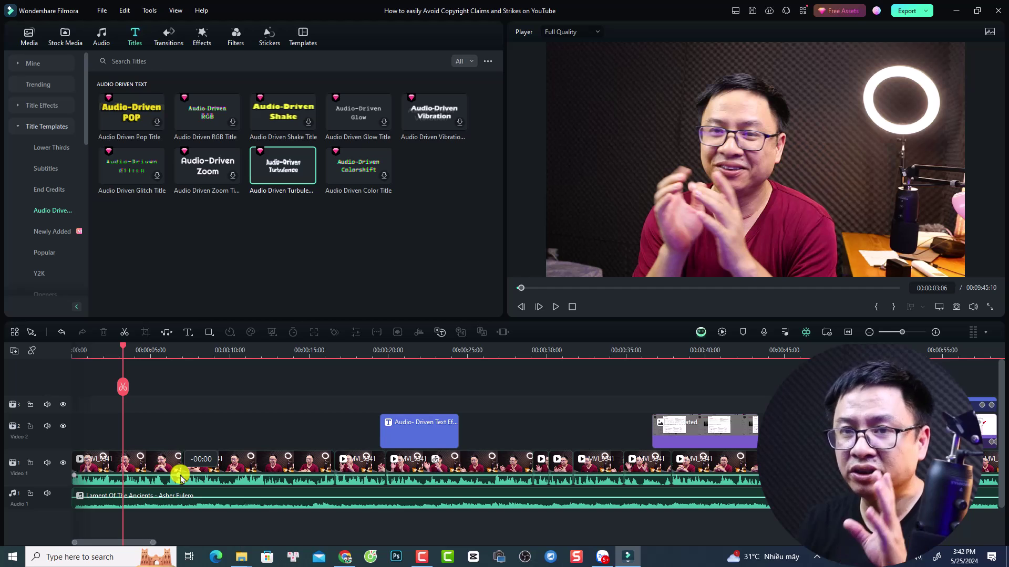
pyautogui.moveTo(120, 351); pyautogui.dragTo(49, 353)
# - Play back the opening MVI_9541 clip without subtitles and return the playhead to the start
pyautogui.click(114, 469)
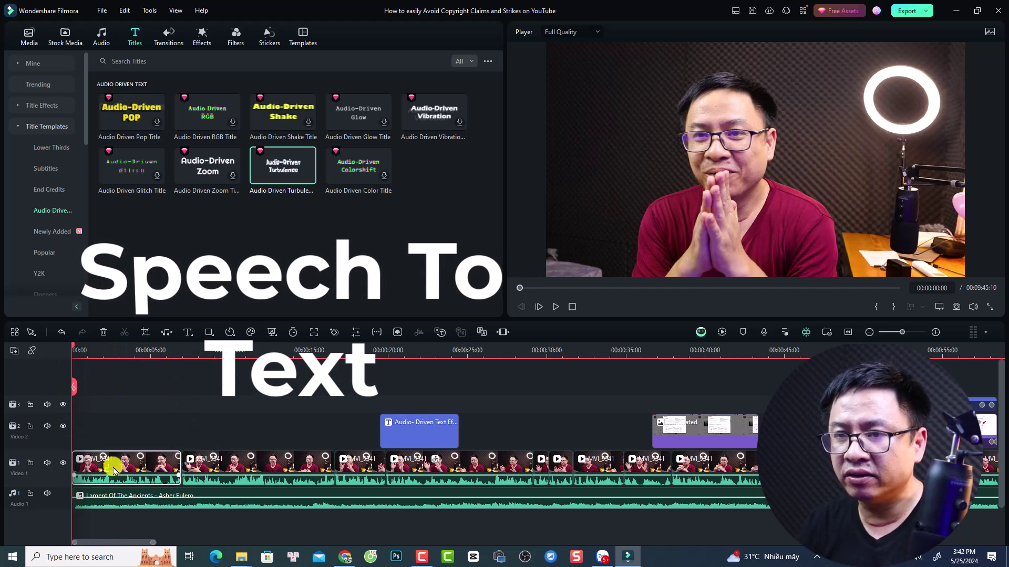
pyautogui.press('space')
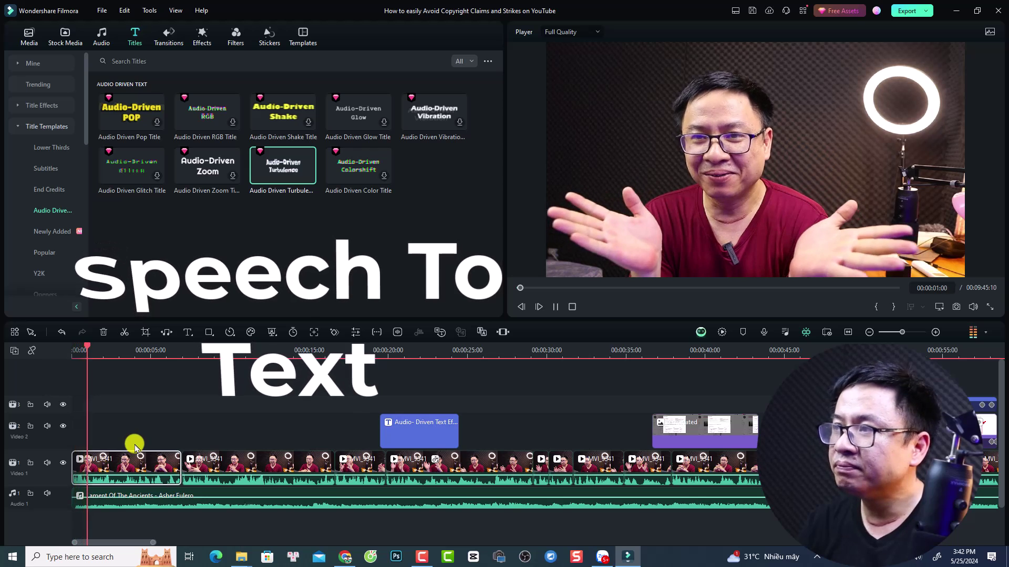
pyautogui.press('space')
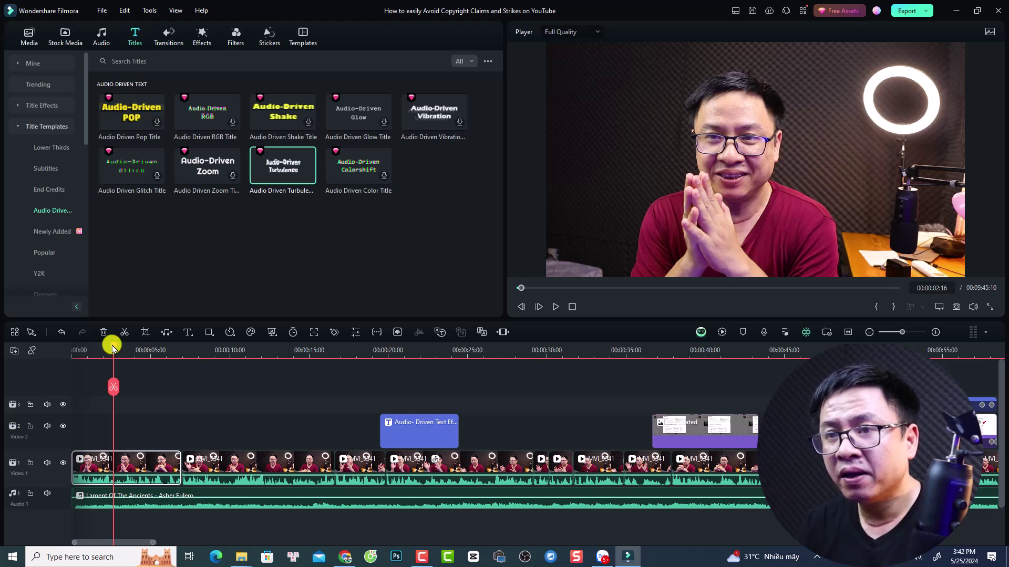
pyautogui.moveTo(112, 348); pyautogui.dragTo(65, 350)
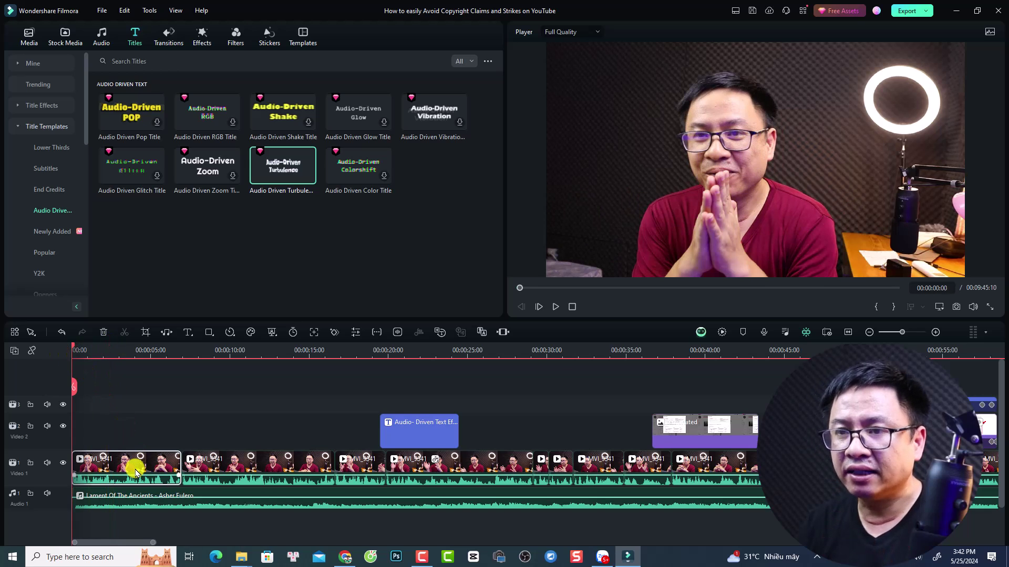
# - Transcribe the opening clip with Speech-to-Text as English (US) titles with automatic active words enabled, and close the service list
pyautogui.click(440, 333)
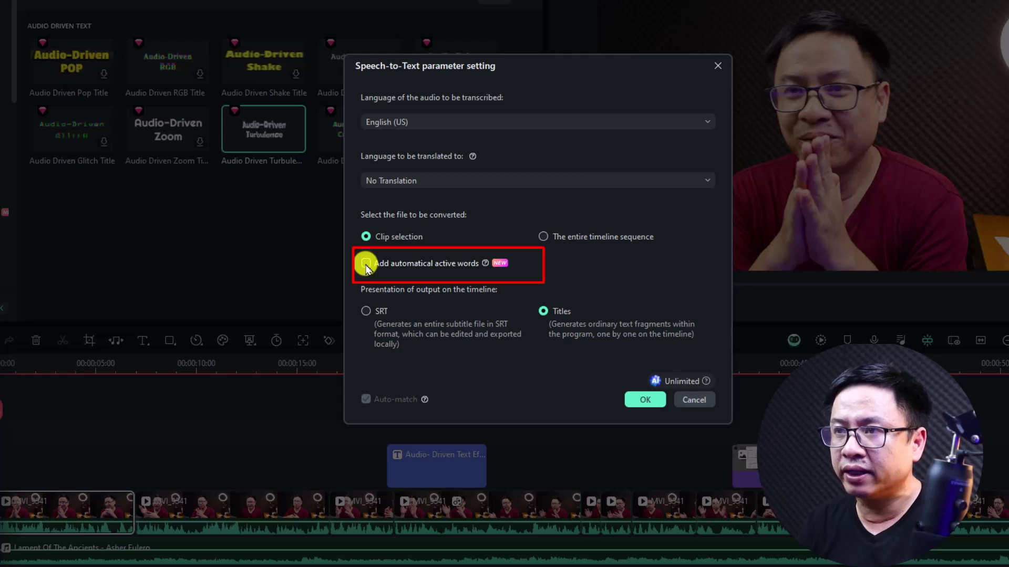
pyautogui.click(366, 263)
pyautogui.click(638, 403)
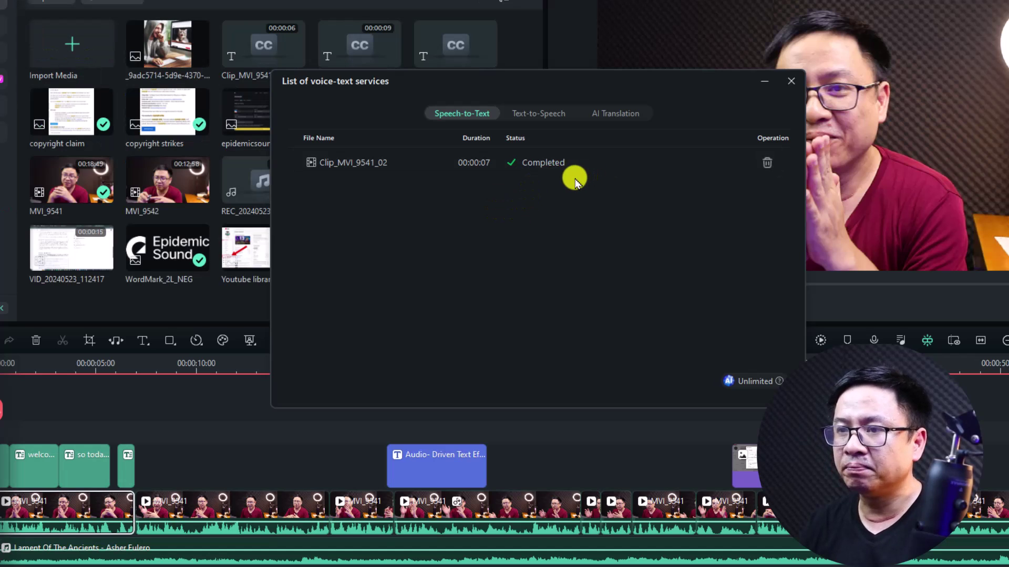
pyautogui.click(791, 81)
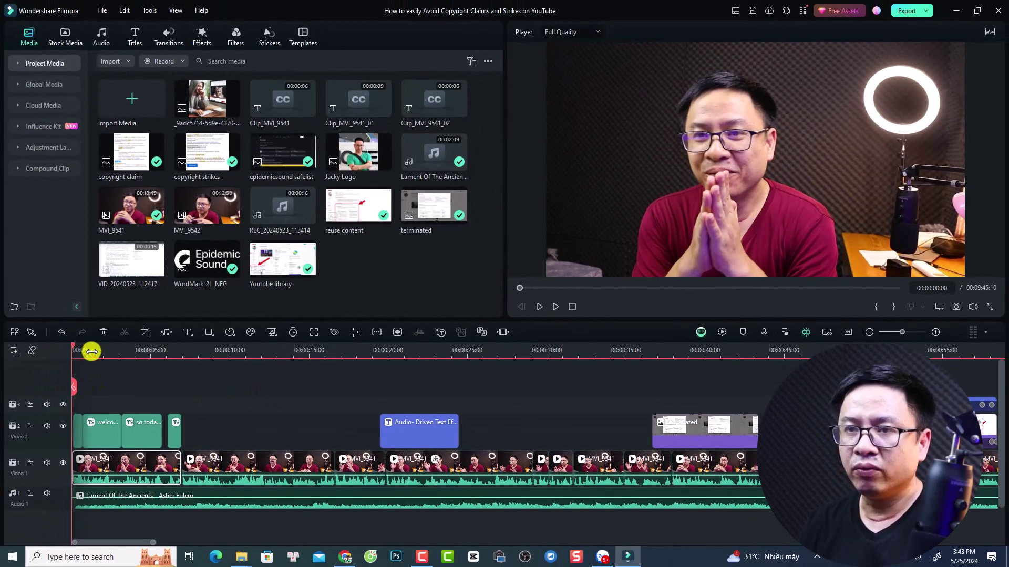
# - Play back the newly generated subtitle clips over the opening clip
pyautogui.scroll(5, 146, 346)
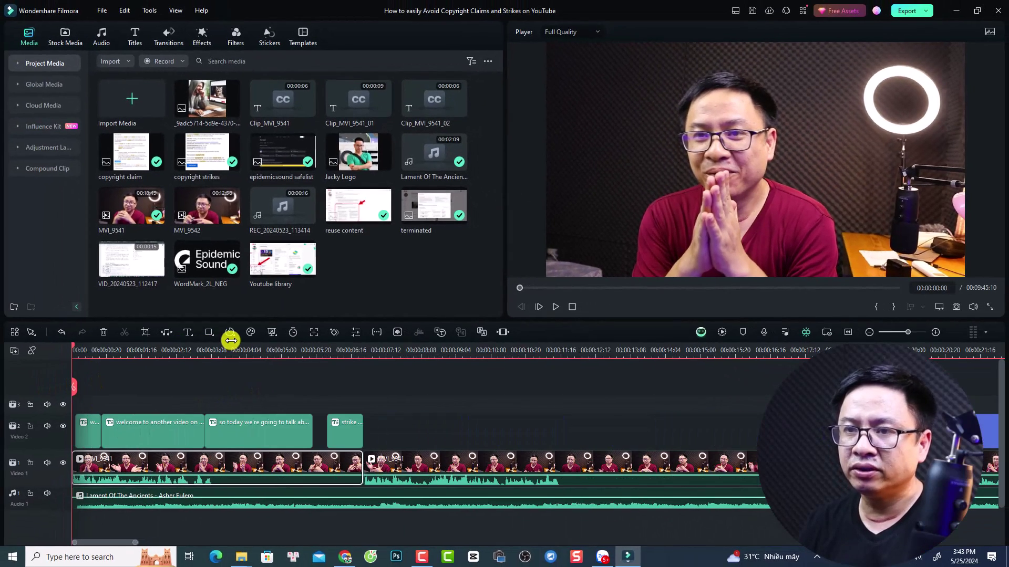
pyautogui.click(96, 430)
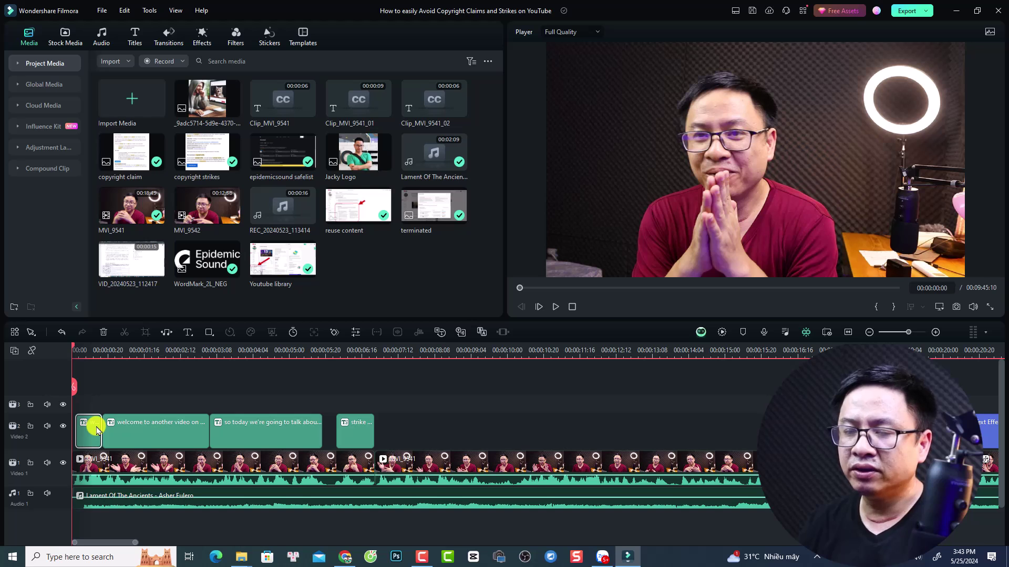
pyautogui.press('space')
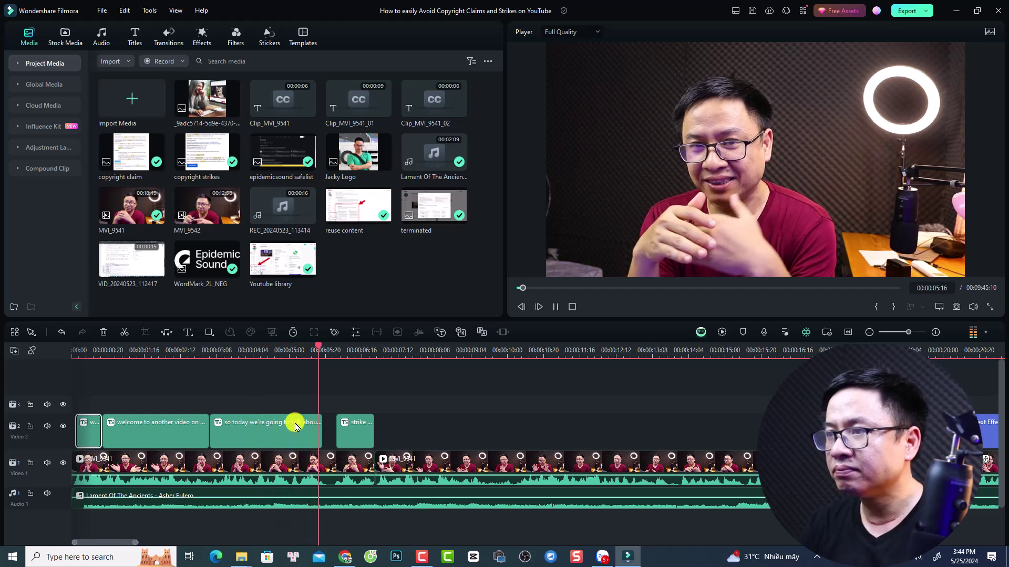
pyautogui.press('space')
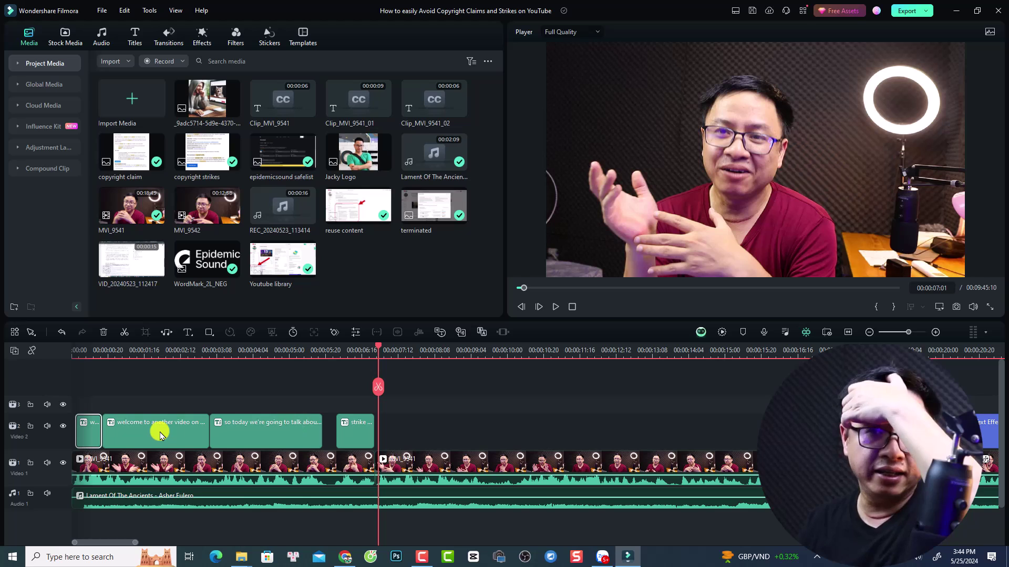
# - Apply the white title template with a green active word to all the generated subtitles and play them back from near the start
pyautogui.click(143, 350)
pyautogui.click(162, 435)
pyautogui.doubleClick(162, 435)
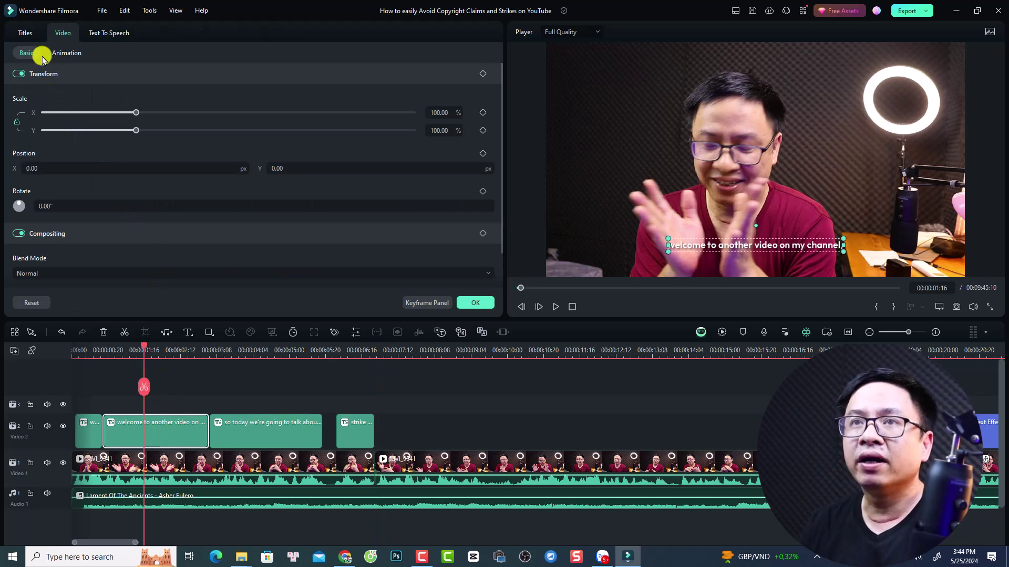
pyautogui.click(23, 33)
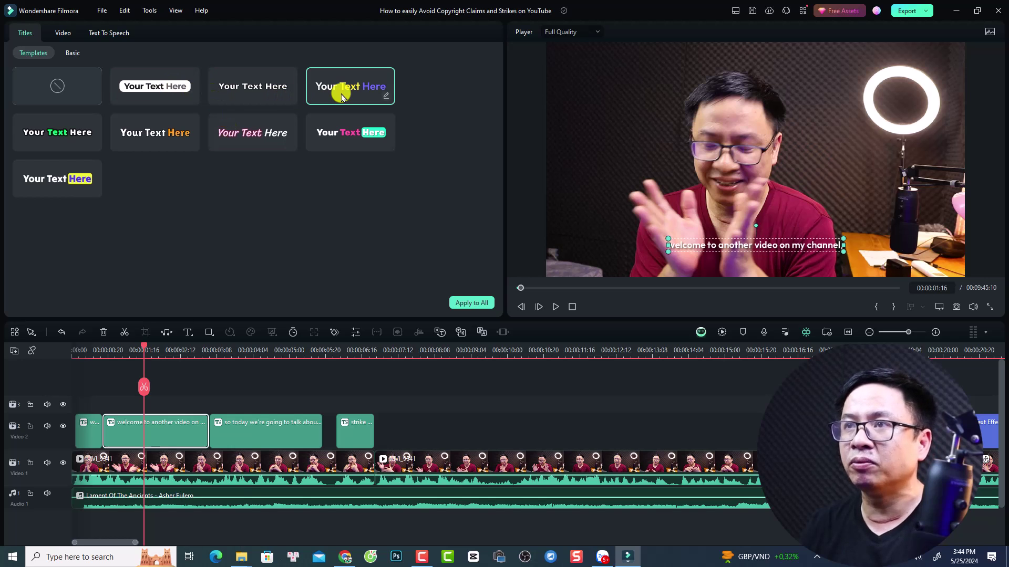
pyautogui.click(55, 141)
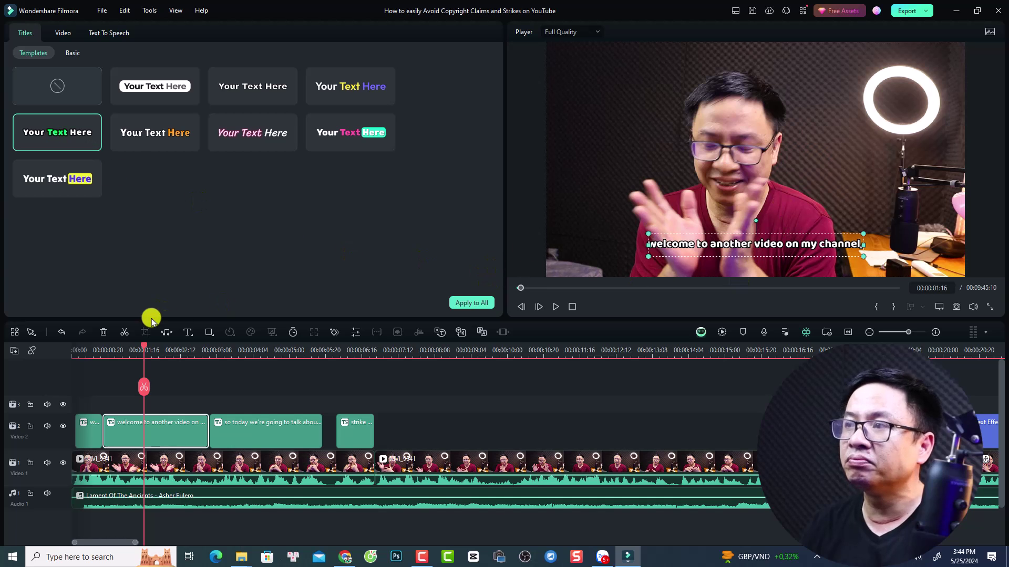
pyautogui.click(82, 352)
pyautogui.press('space')
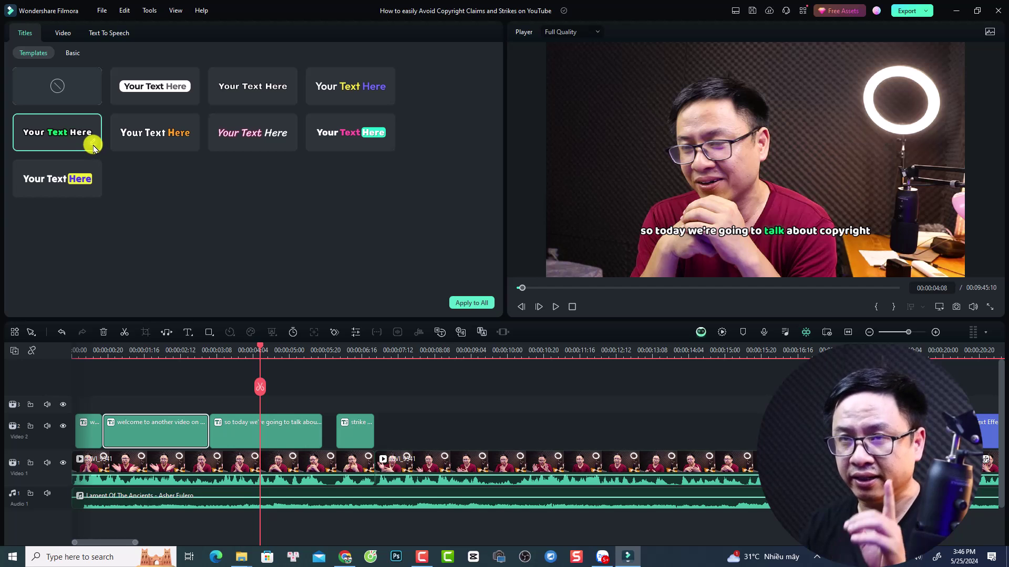
# - Mark "another video" as key words in the text of the "welcome to another video on my channel" subtitle
pyautogui.click(71, 53)
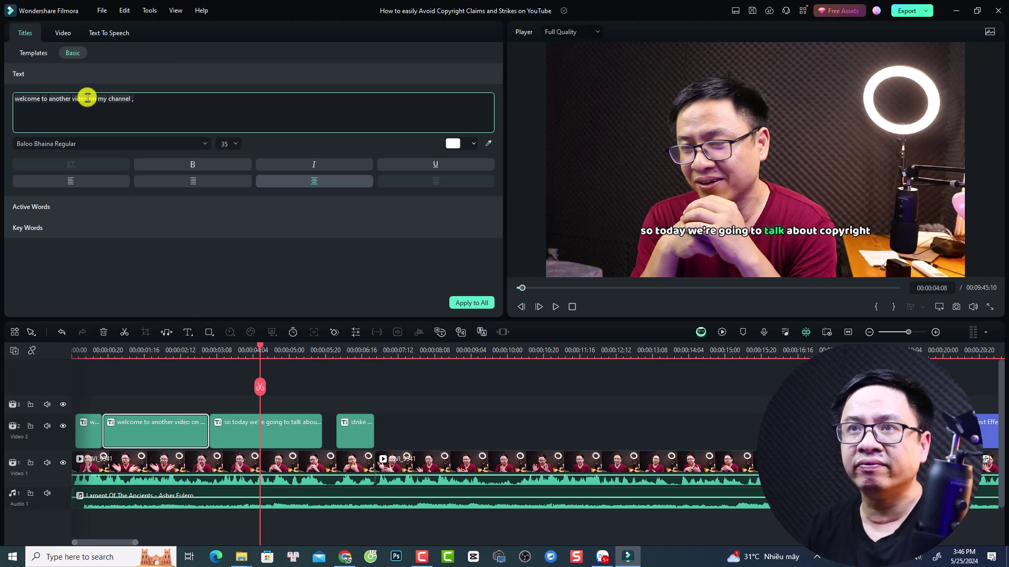
pyautogui.moveTo(88, 98); pyautogui.dragTo(49, 99)
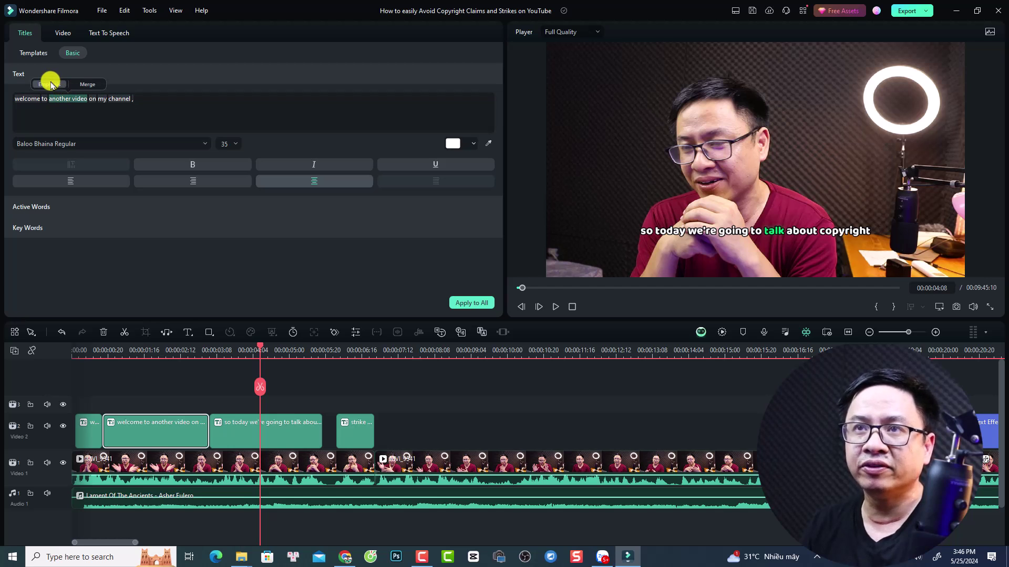
pyautogui.click(51, 85)
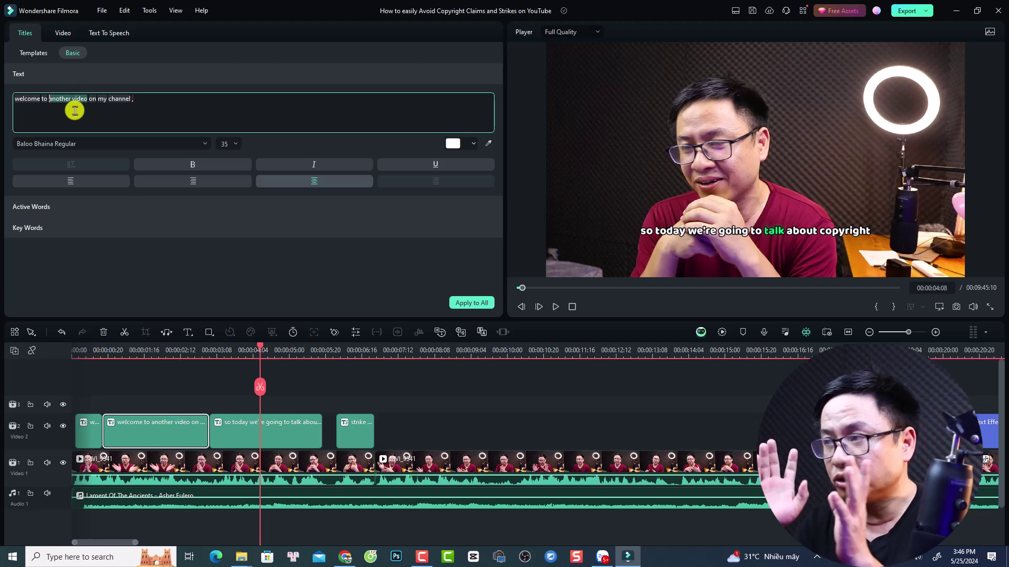
pyautogui.moveTo(87, 100); pyautogui.dragTo(49, 100)
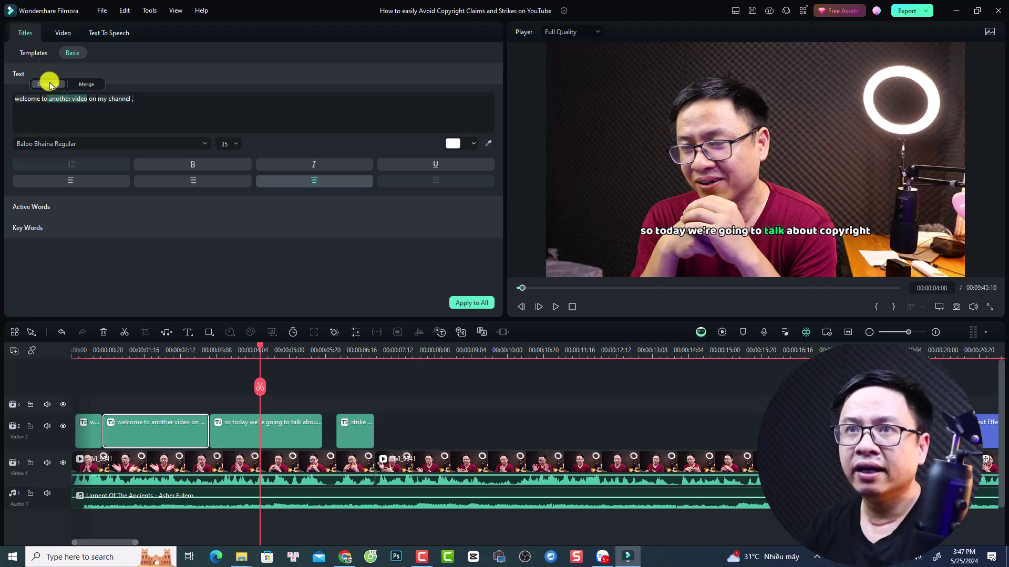
pyautogui.click(50, 85)
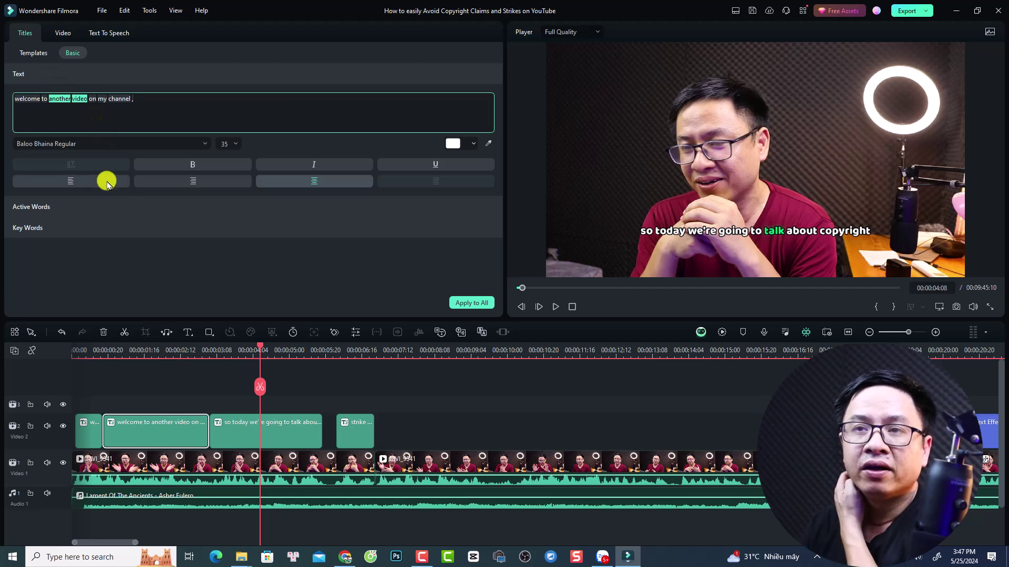
# - Set the active words colour of the "welcome to another video on my channel" subtitle to yellow
pyautogui.click(54, 211)
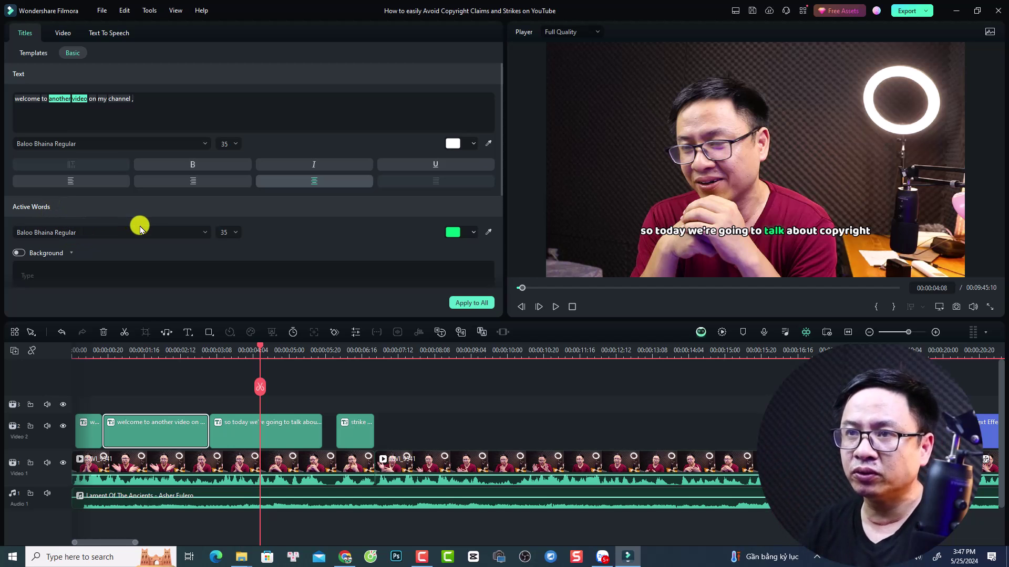
pyautogui.click(472, 235)
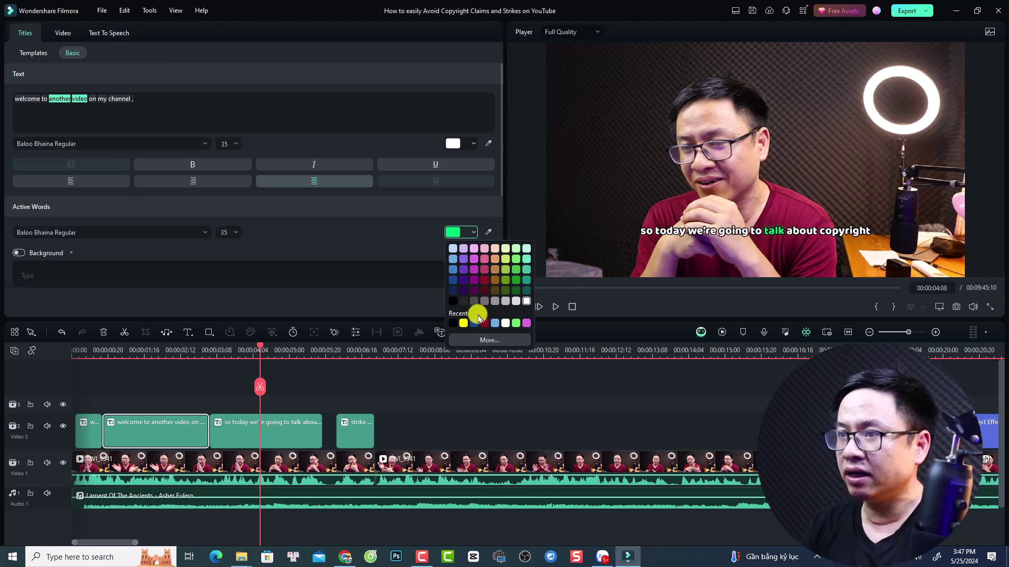
pyautogui.click(464, 324)
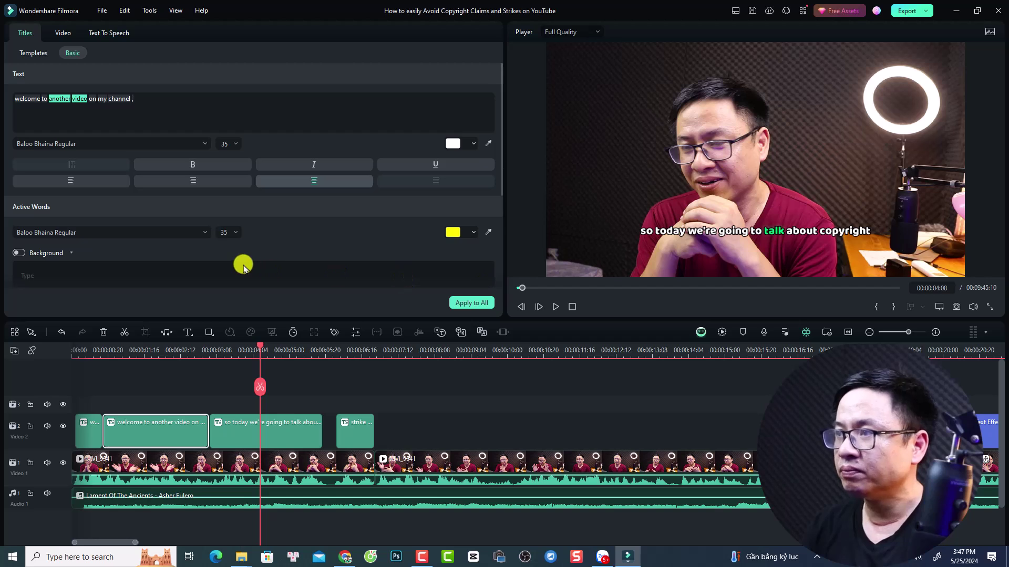
# - Apply the edited active words and key words styling to all subtitles and play back the result
pyautogui.scroll(-1, 290, 260)
pyautogui.scroll(-1, 287, 252)
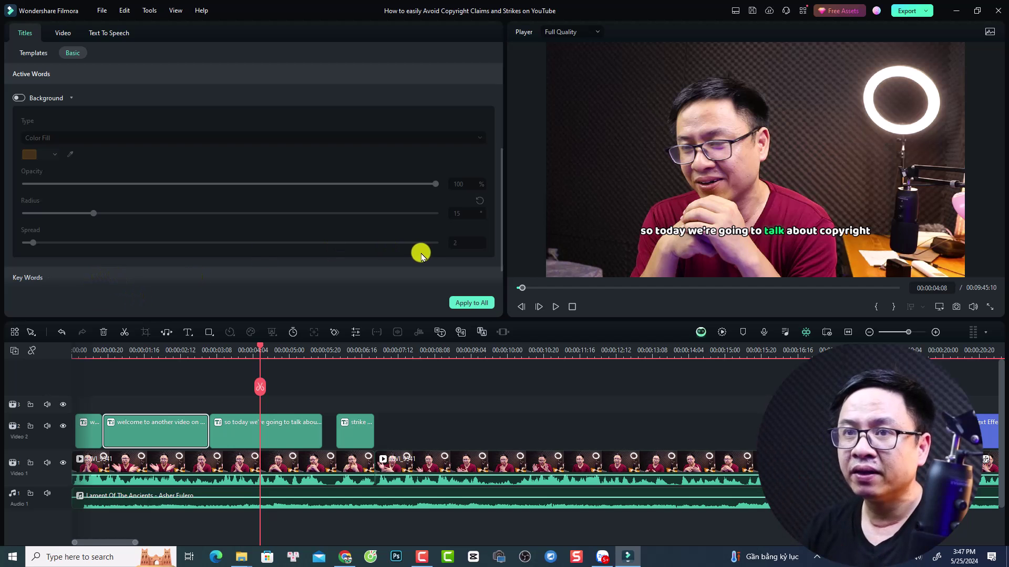
pyautogui.scroll(-1, 379, 287)
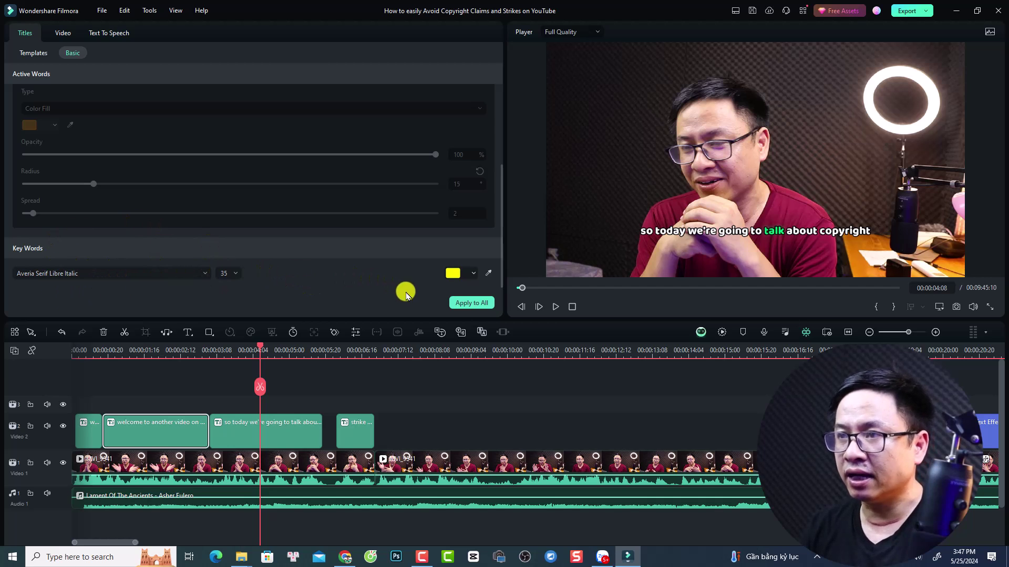
pyautogui.click(470, 305)
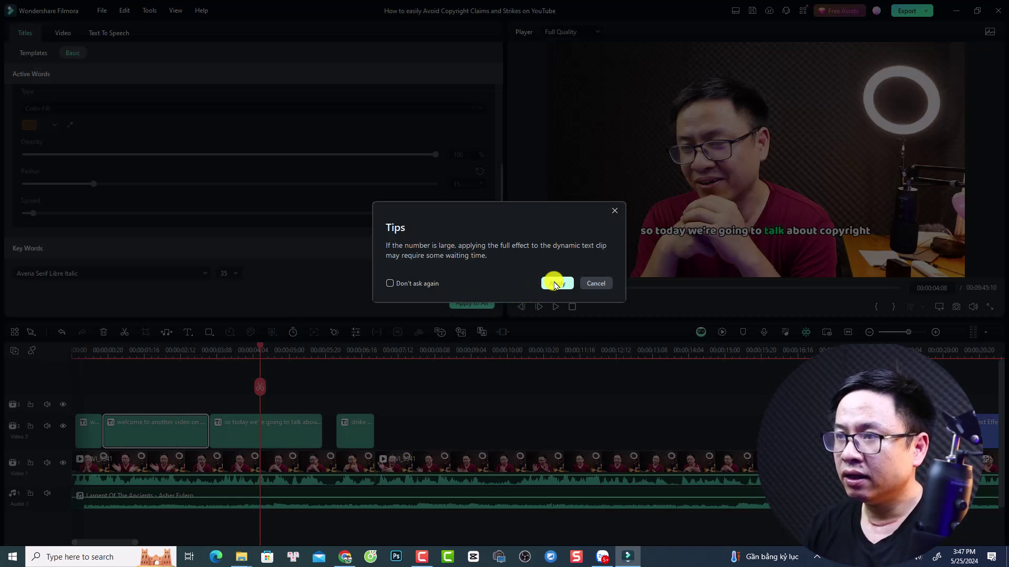
pyautogui.click(555, 284)
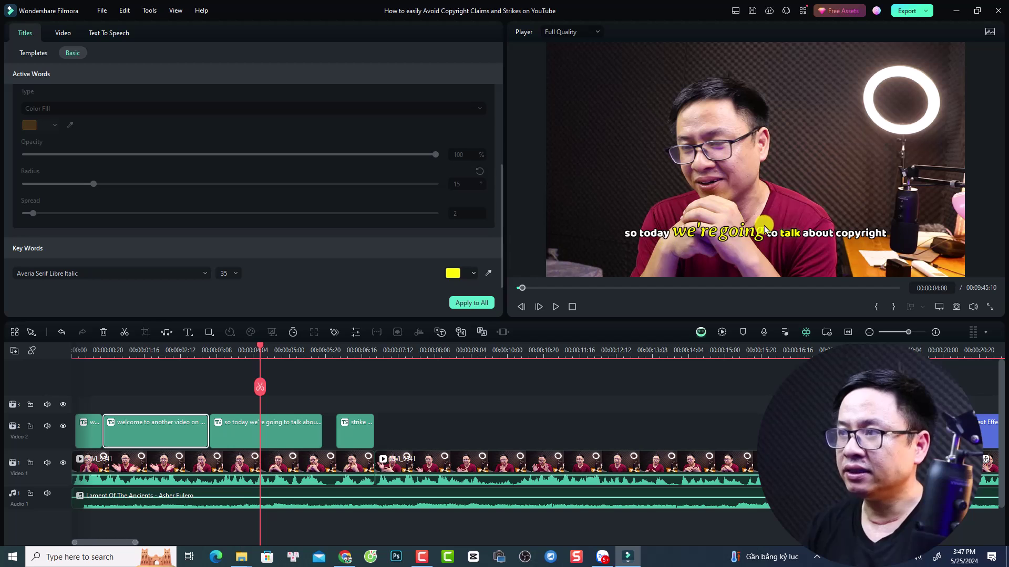
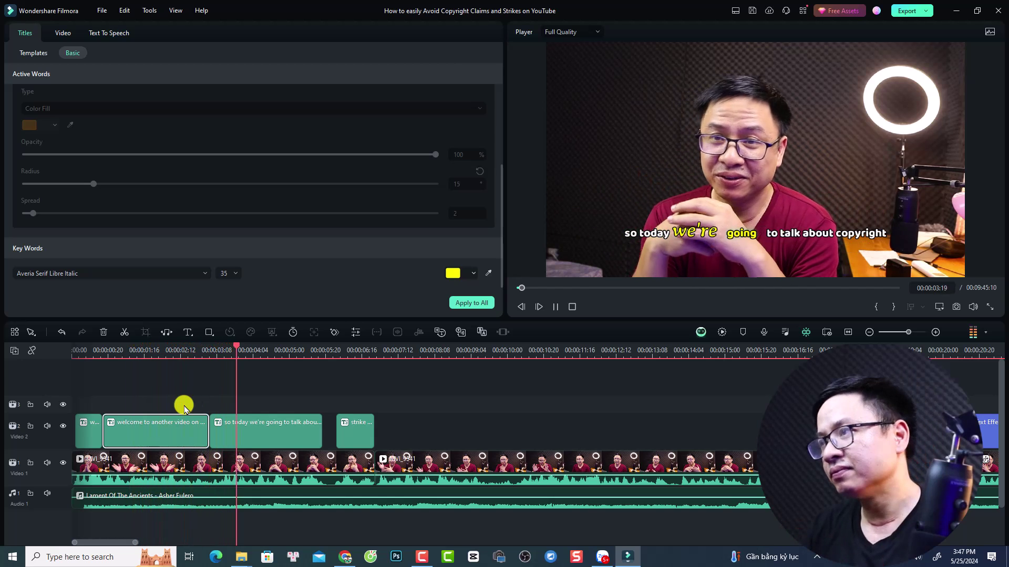
pyautogui.press('space')
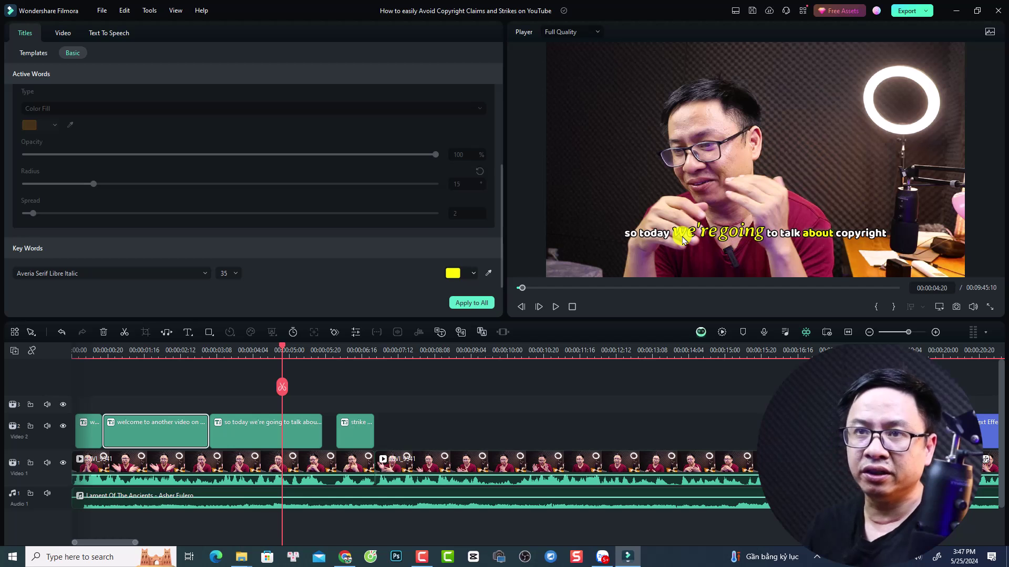
# - Apply the yellow active words styling to all subtitles and check it on the "strike and." subtitle
pyautogui.scroll(3, 257, 246)
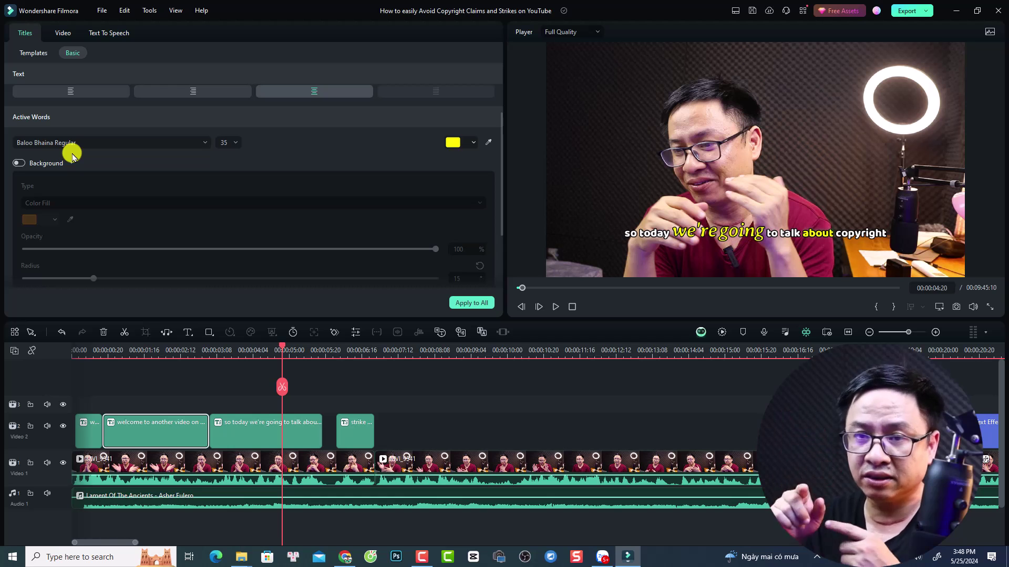
pyautogui.click(463, 302)
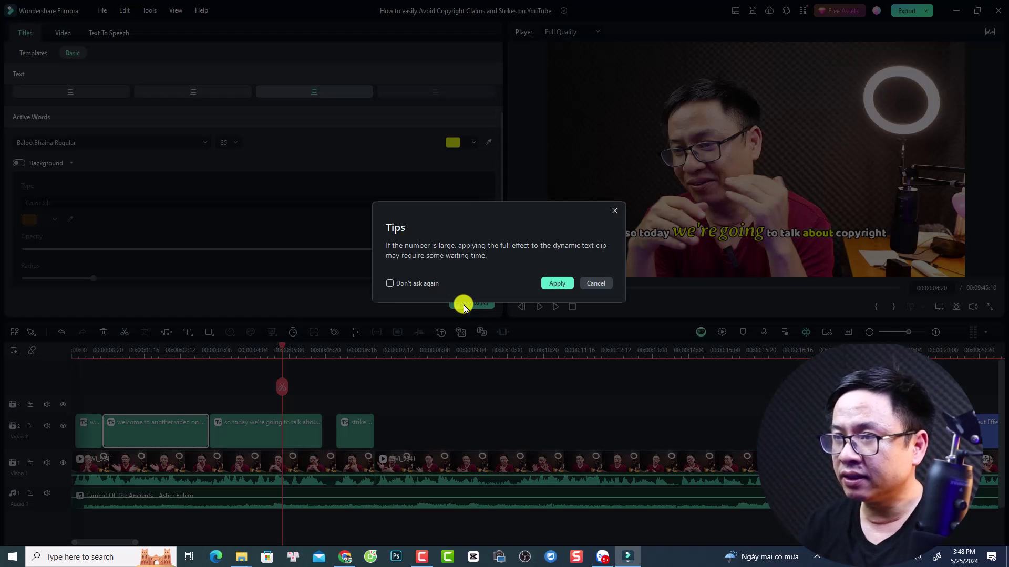
pyautogui.click(557, 283)
pyautogui.click(369, 351)
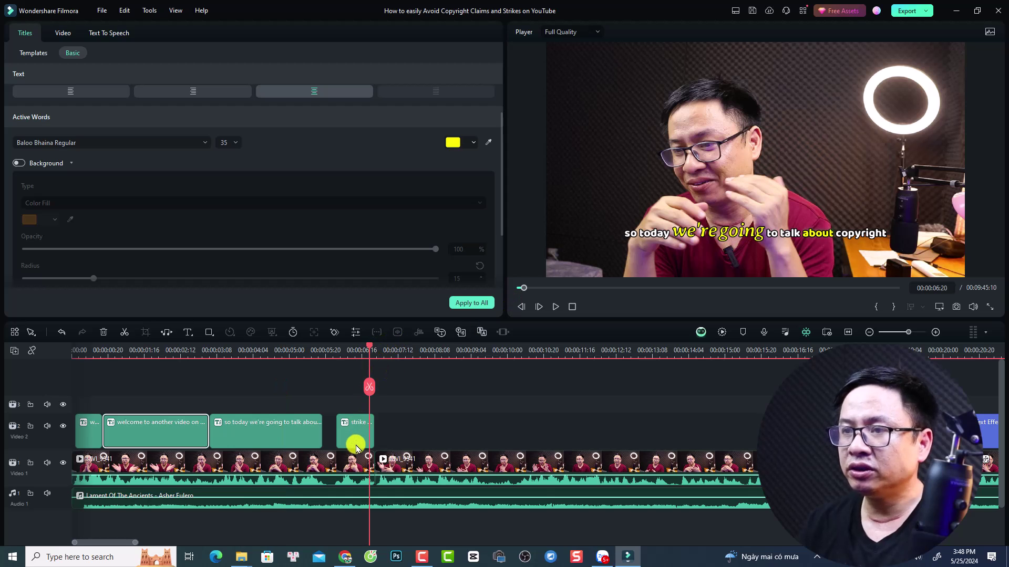
pyautogui.click(349, 434)
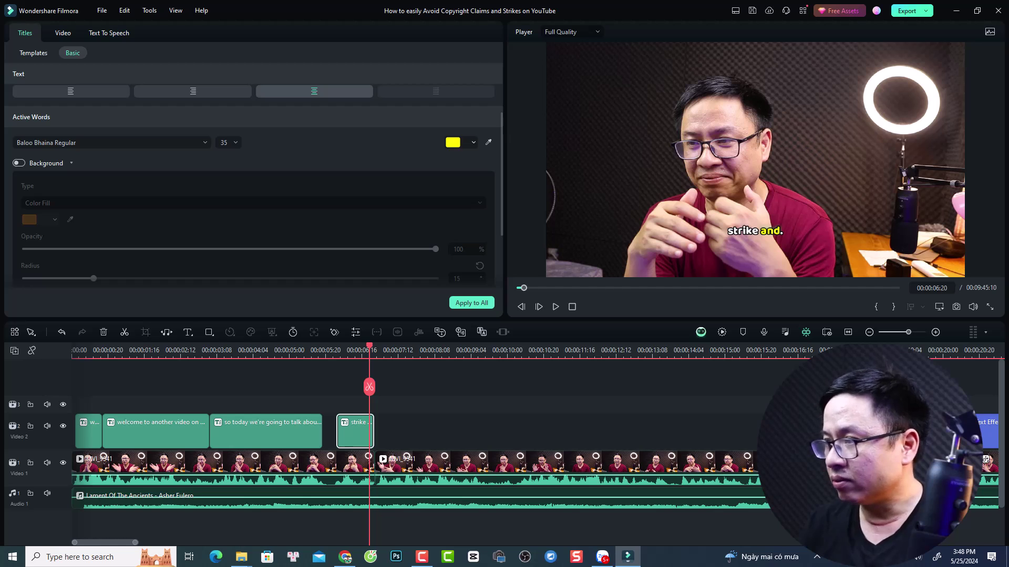
pyautogui.click(409, 351)
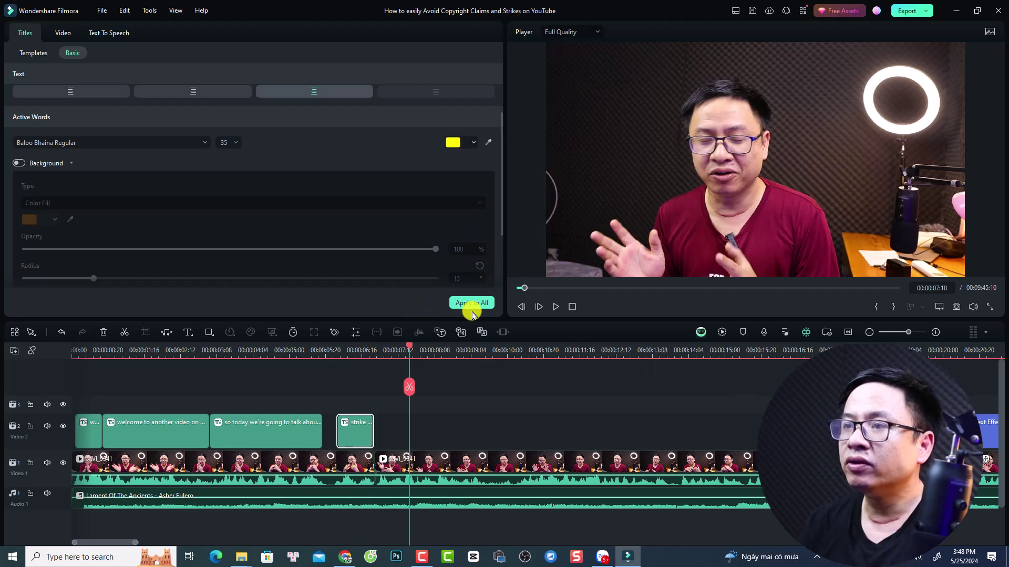
# - Add a Default Title from the Trending titles to Video 2 at about 7 seconds, just after the "strike and." subtitle
pyautogui.click(33, 53)
pyautogui.click(466, 406)
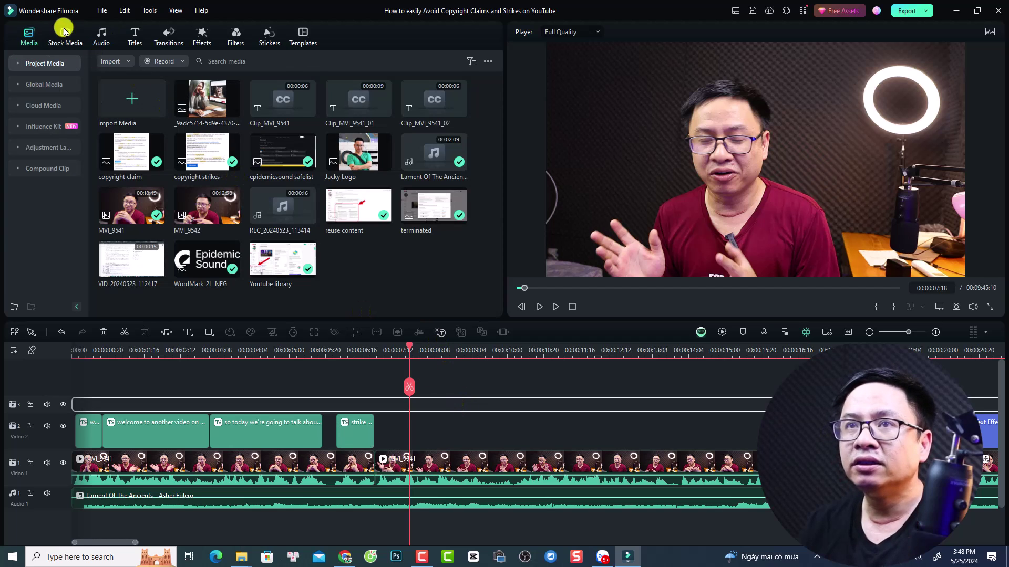
pyautogui.click(134, 35)
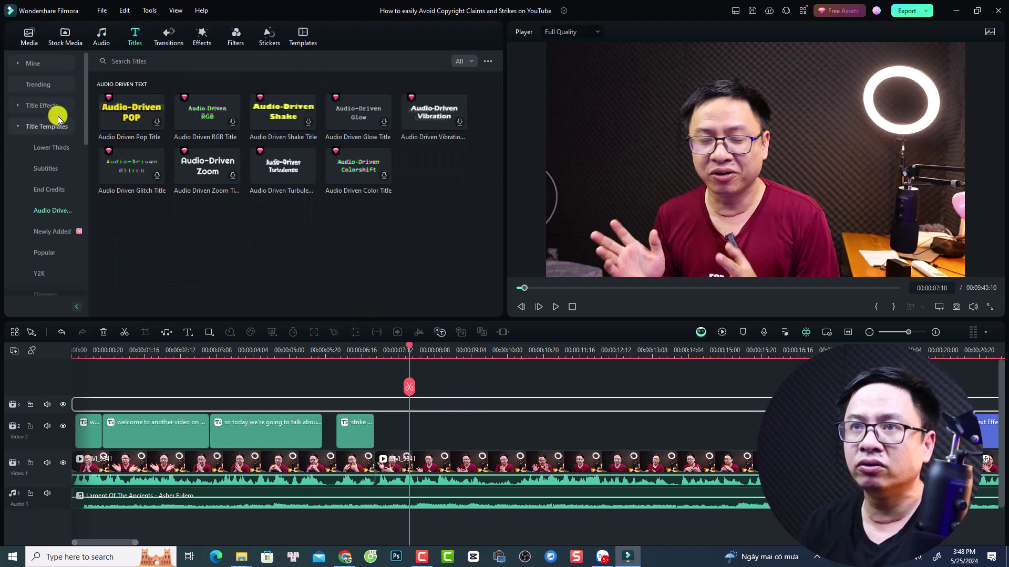
pyautogui.click(28, 85)
pyautogui.moveTo(119, 96); pyautogui.dragTo(400, 432)
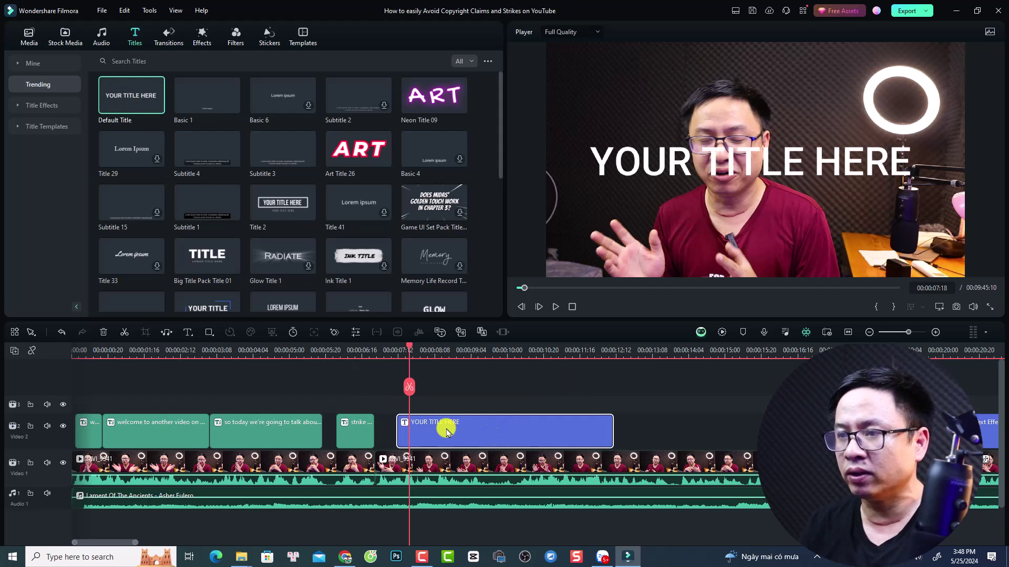
# - Compare the "strike and." dynamic subtitle with the "YOUR TITLE HERE" title clip in the preview
pyautogui.click(356, 351)
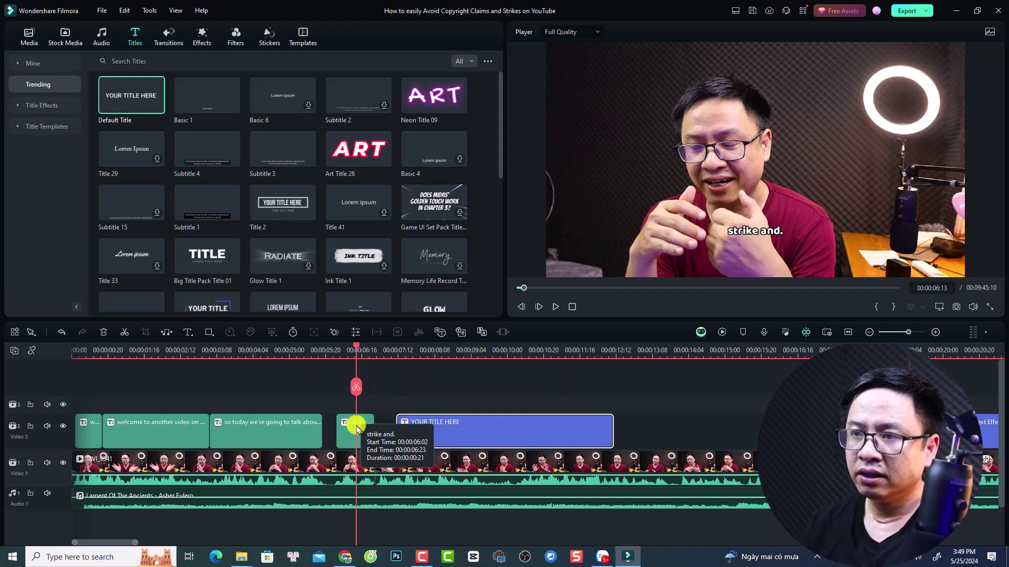
pyautogui.click(358, 432)
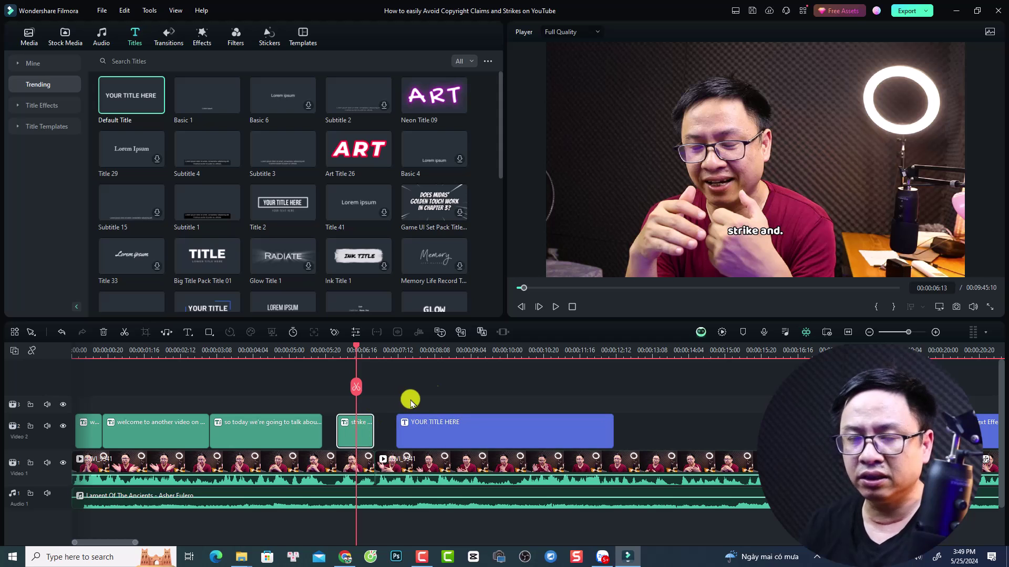
pyautogui.click(448, 359)
pyautogui.click(455, 431)
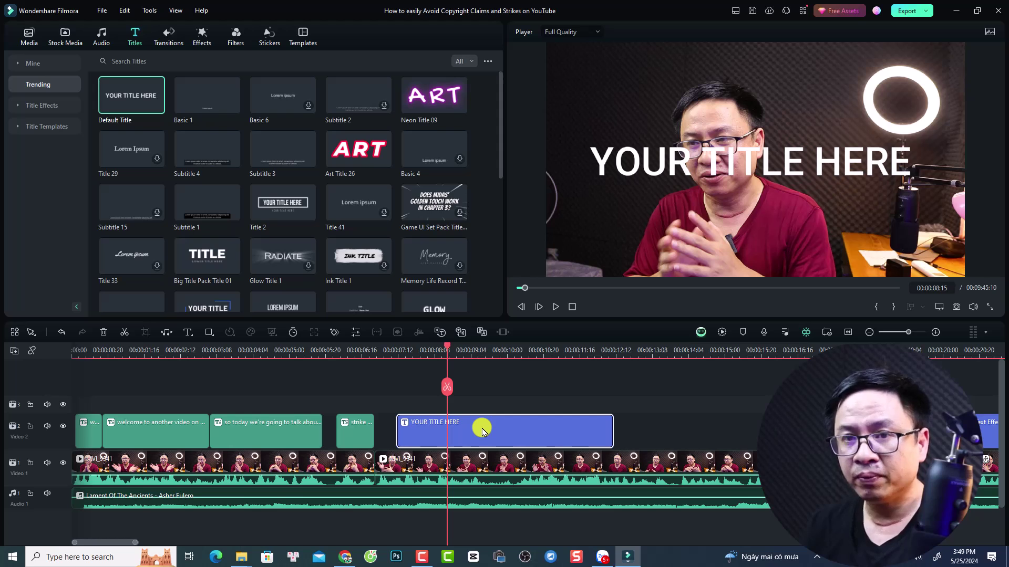
# - Delete the "Audio- Driven Text Effect" title at about 20 seconds on Video 2
pyautogui.scroll(-1, 504, 436)
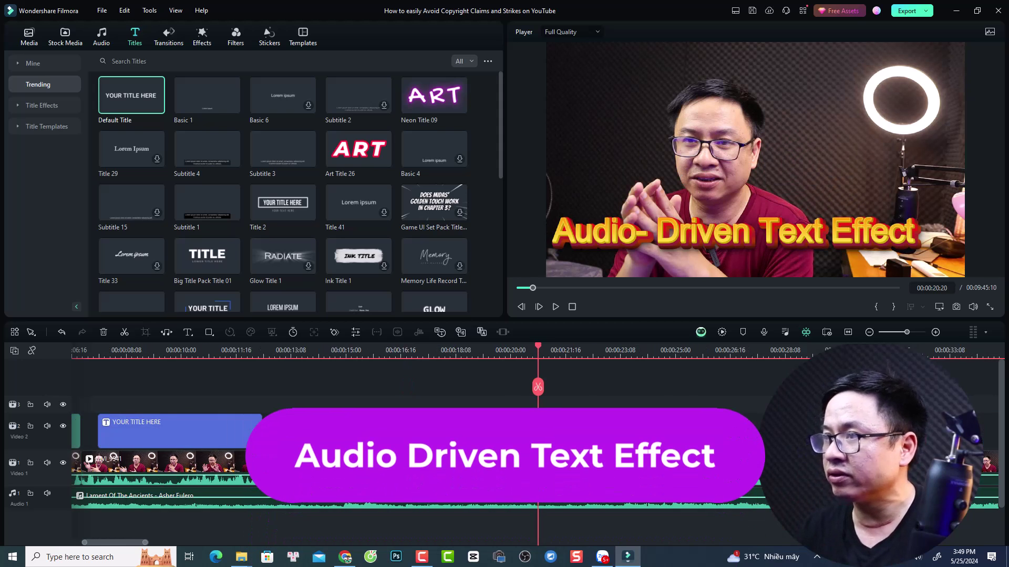
pyautogui.hotkey('ctrl', '-')
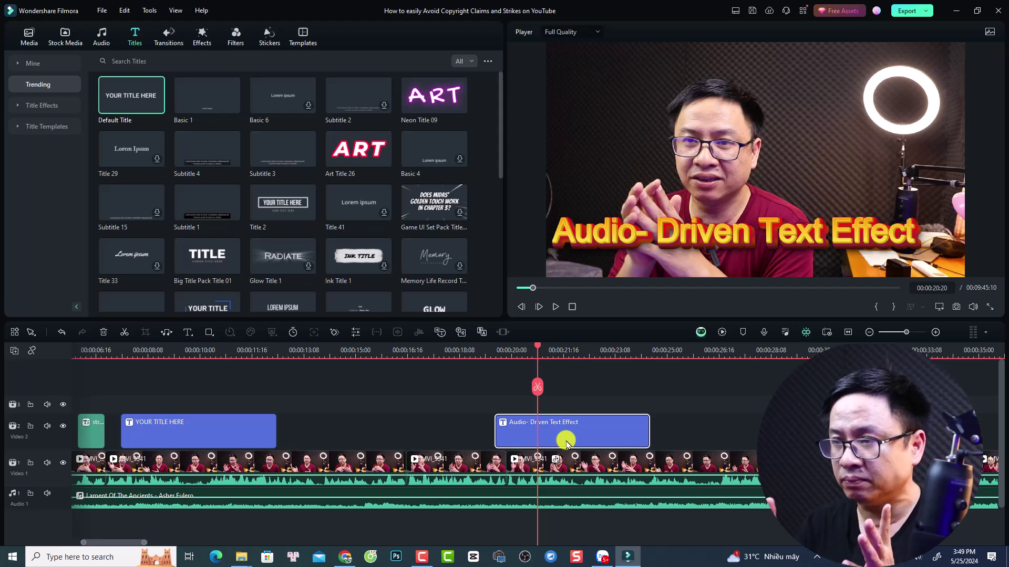
pyautogui.moveTo(620, 400); pyautogui.dragTo(523, 437)
pyautogui.press('Delete')
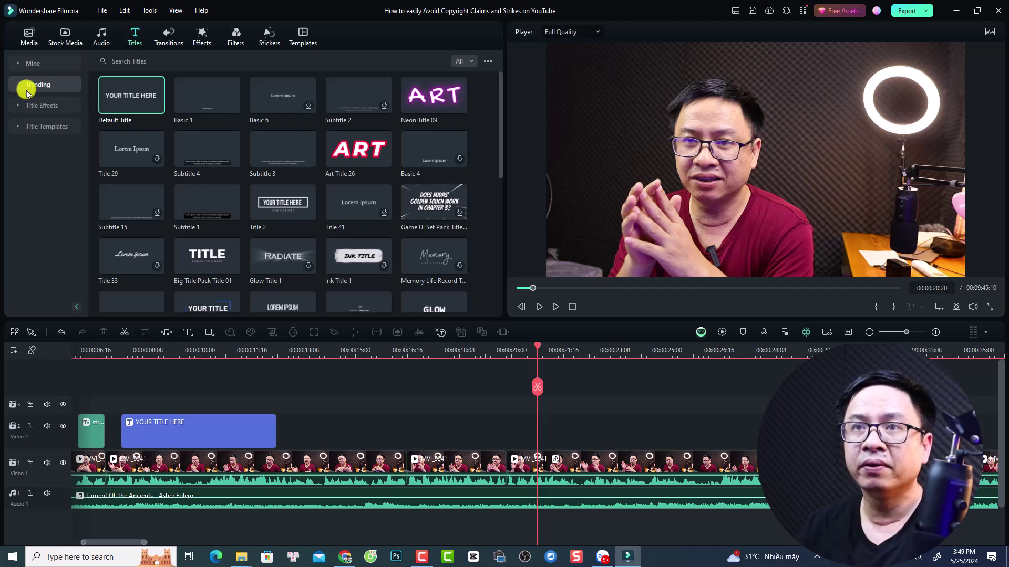
# - Add the Audio Driven Zoom title template to Video 2 at about 20 seconds, declining the free trial offer
pyautogui.click(44, 127)
pyautogui.click(40, 129)
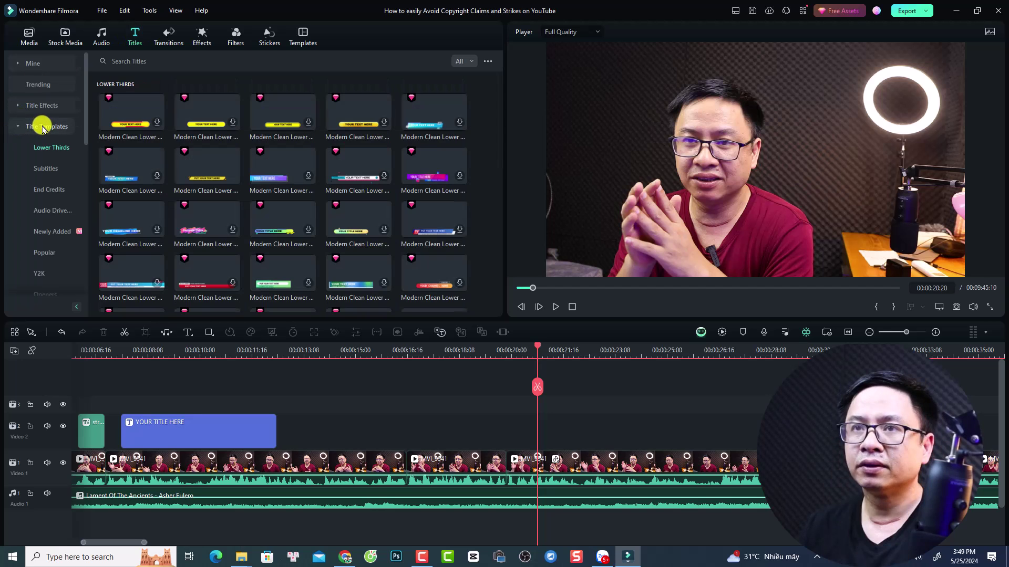
pyautogui.click(50, 210)
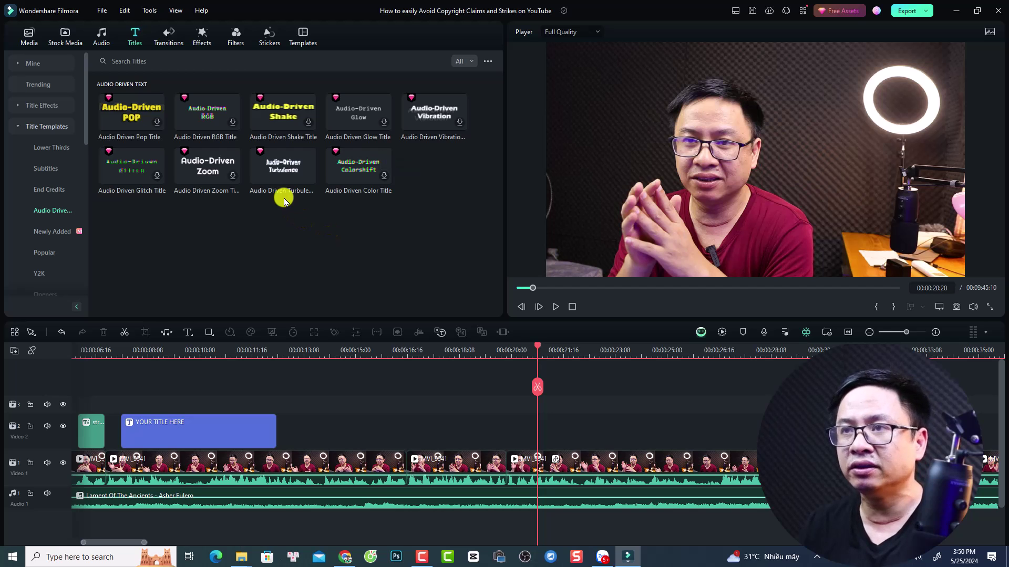
pyautogui.moveTo(210, 164); pyautogui.dragTo(520, 438)
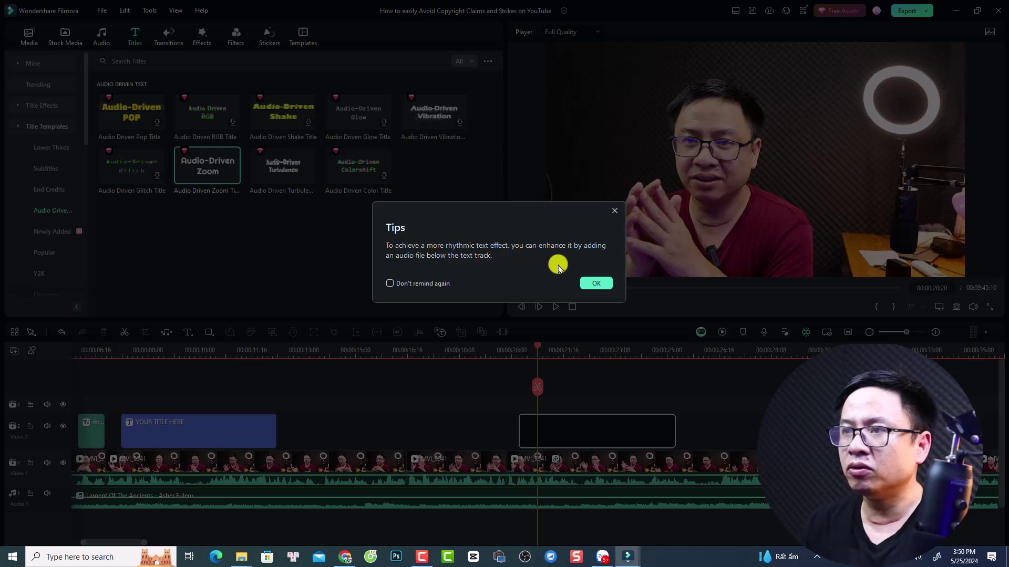
pyautogui.click(596, 283)
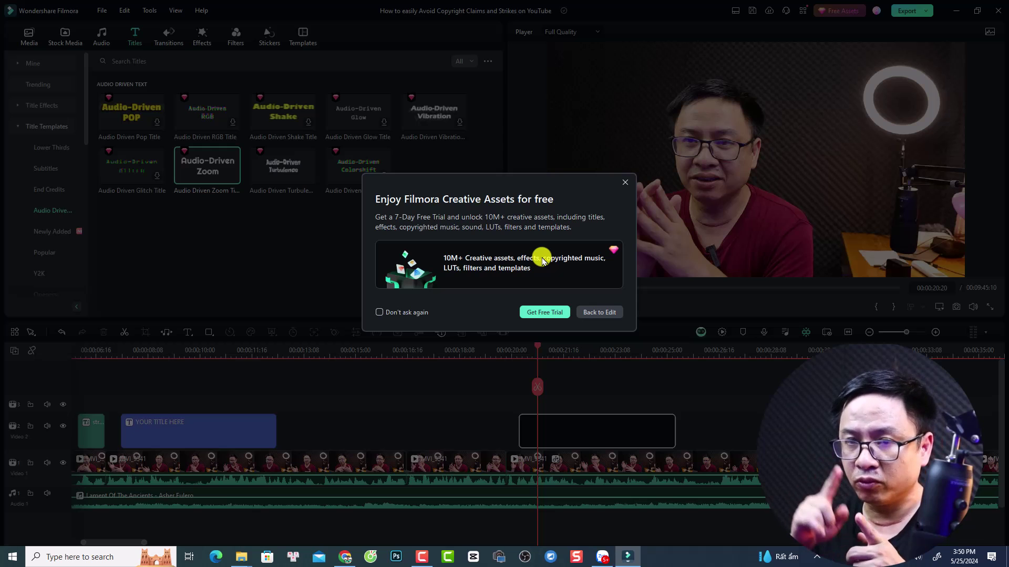
pyautogui.click(598, 312)
# - Play back the Audio Driven Zoom title over the clip and delete it from the timeline
pyautogui.click(512, 351)
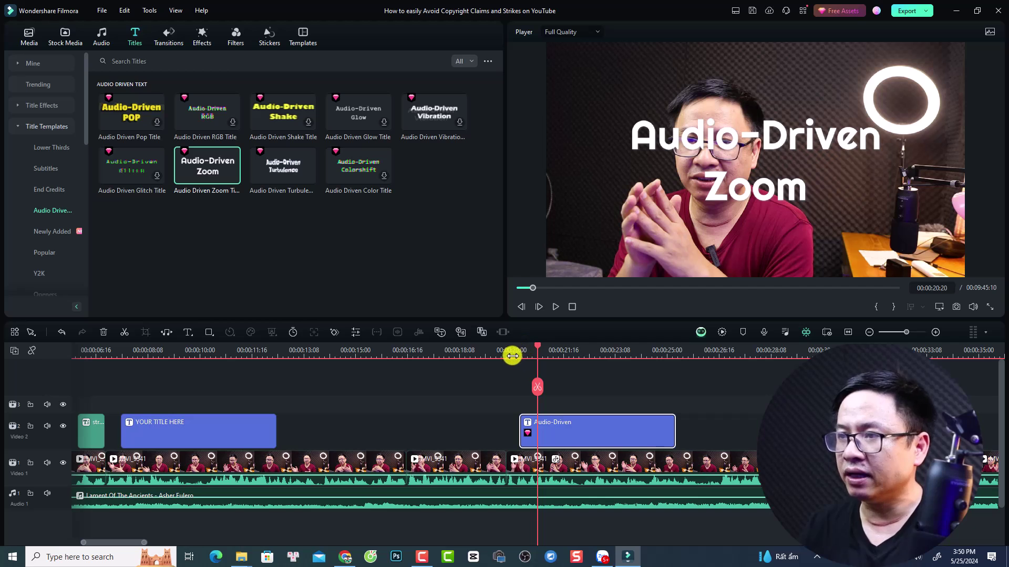
pyautogui.press('space')
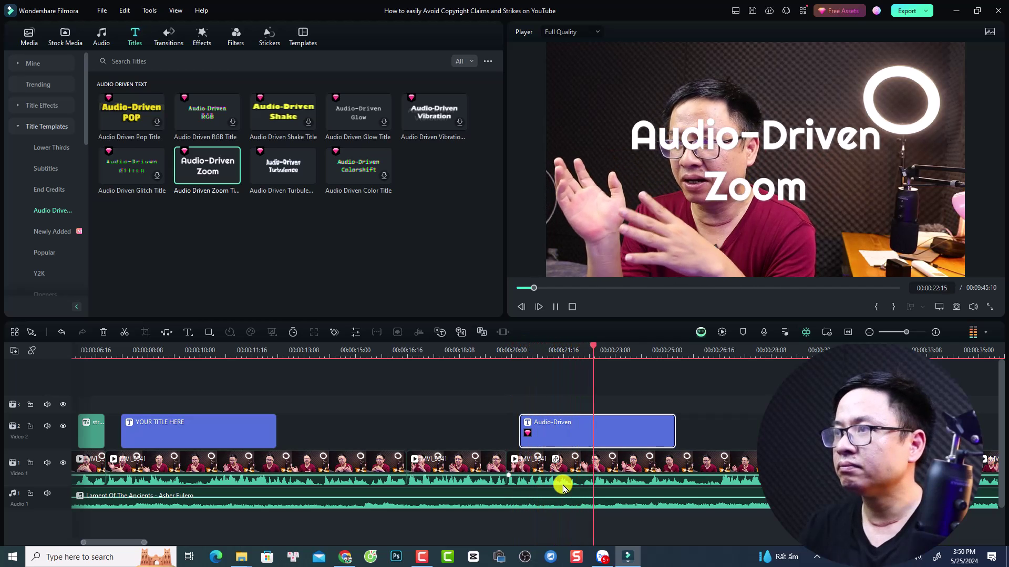
pyautogui.press('space')
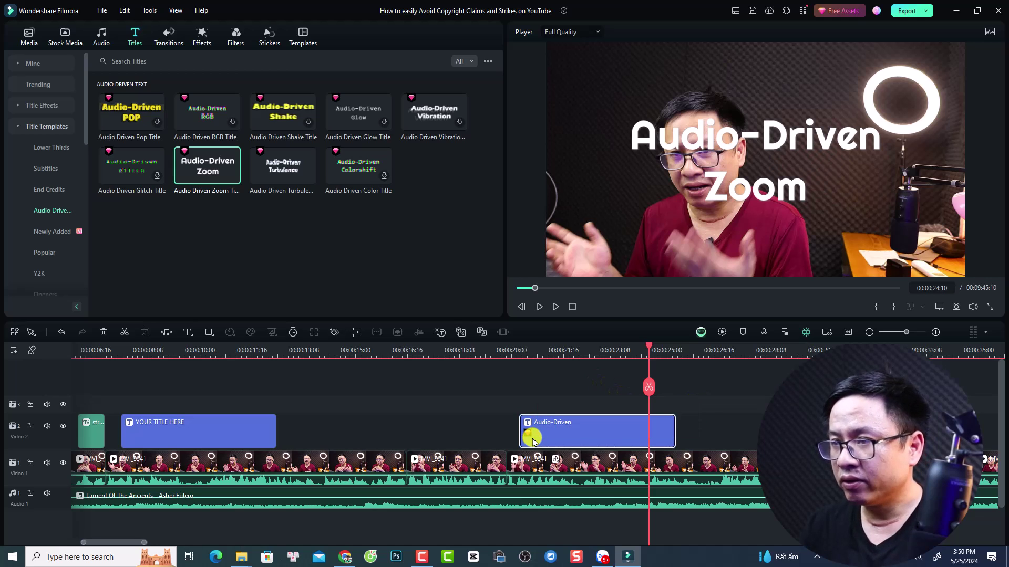
pyautogui.press('Delete')
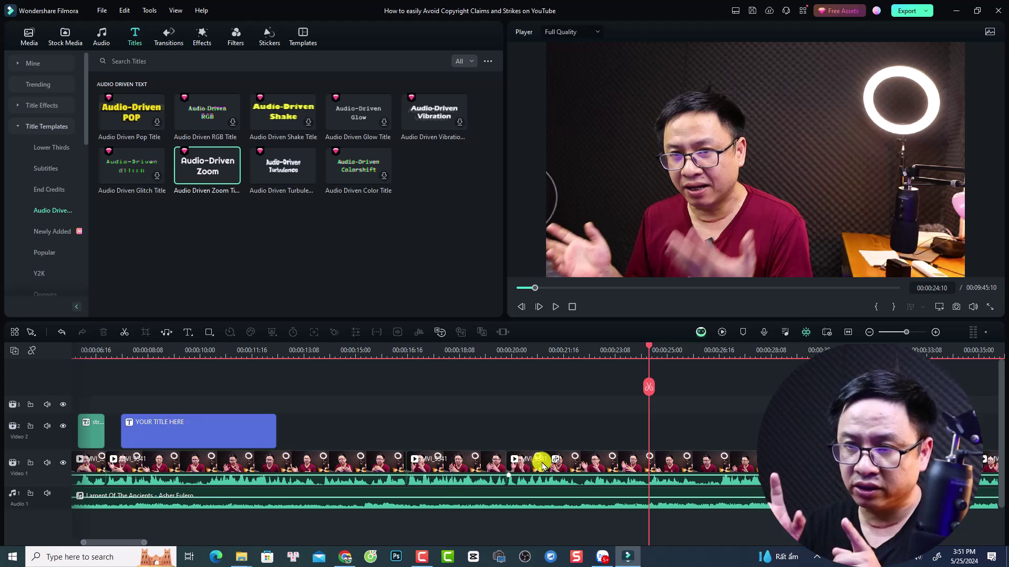
# - Open the Voice Changer settings of the first MVI_9541 clip on Video 1
pyautogui.scroll(-1, 505, 456)
pyautogui.scroll(-1, 503, 452)
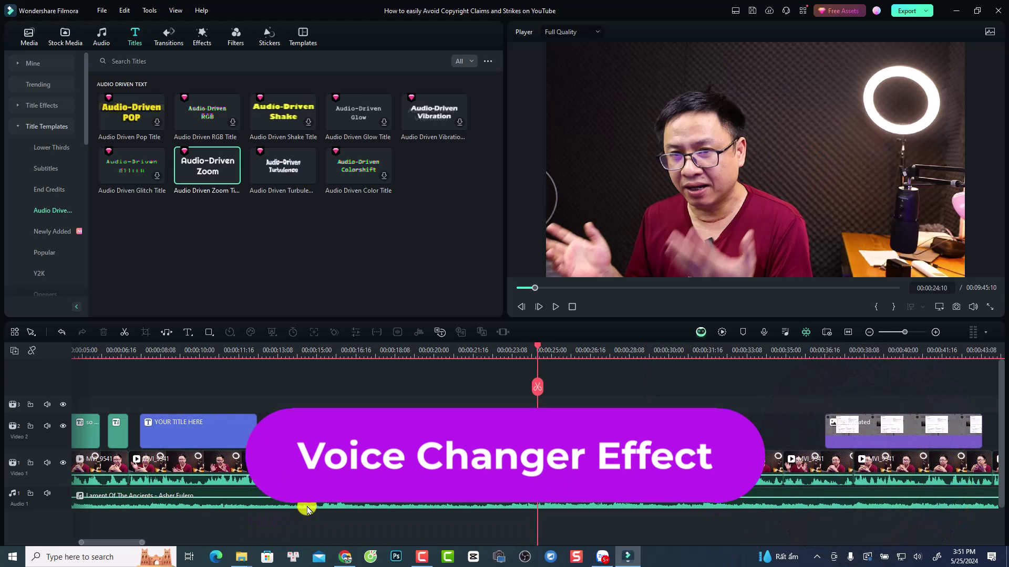
pyautogui.click(82, 353)
pyautogui.scroll(2, 128, 351)
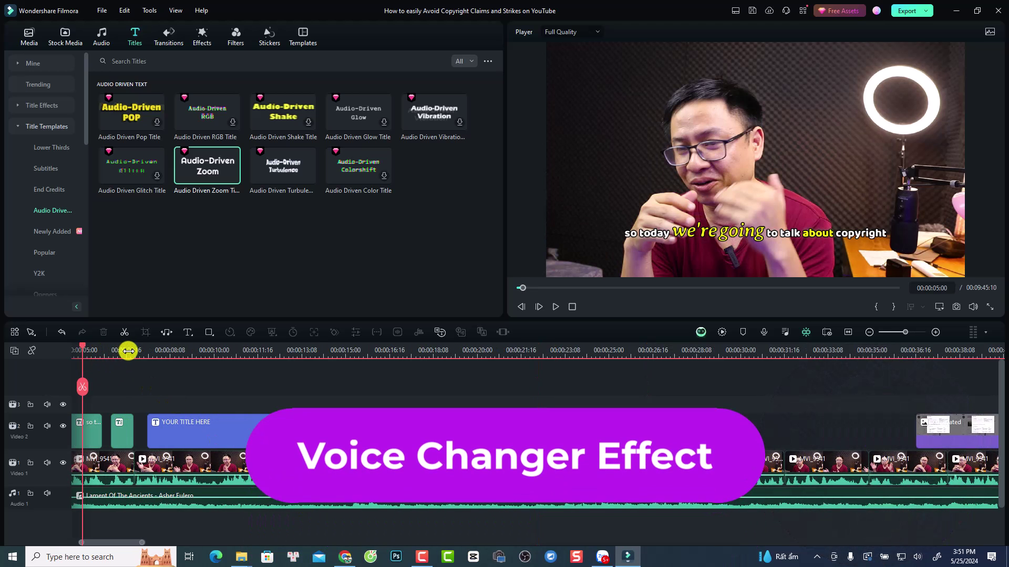
pyautogui.doubleClick(101, 469)
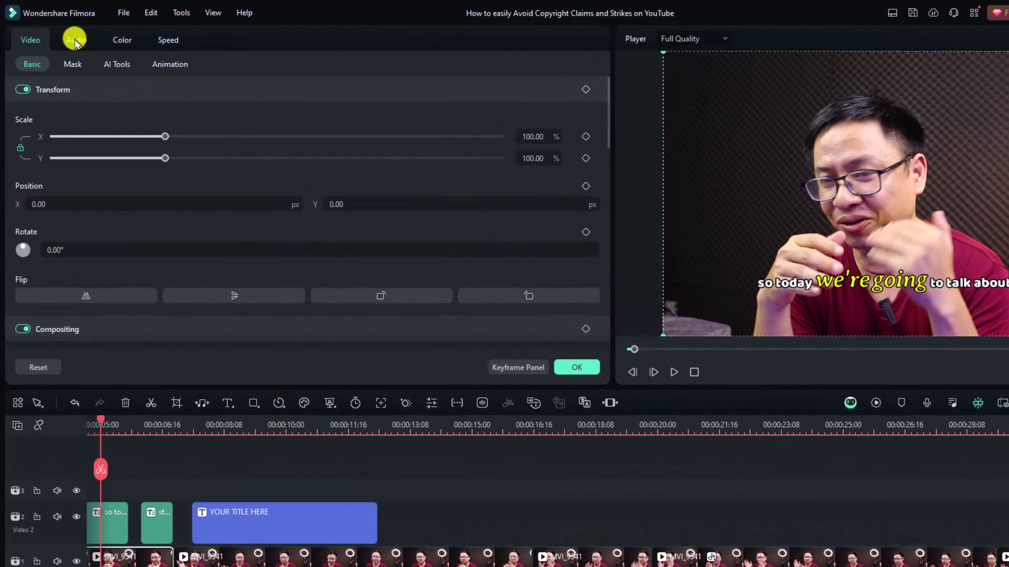
pyautogui.click(67, 36)
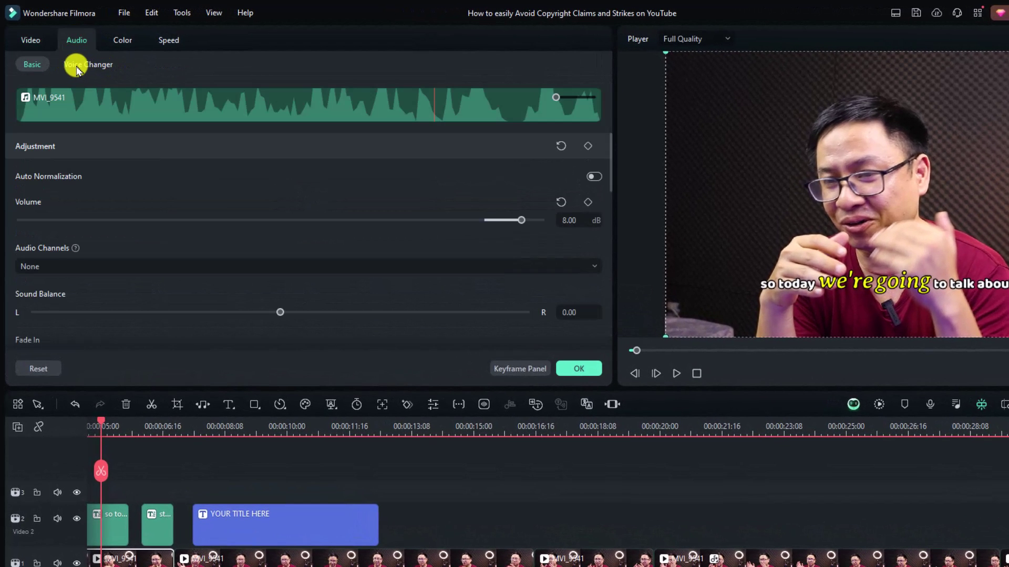
pyautogui.click(76, 65)
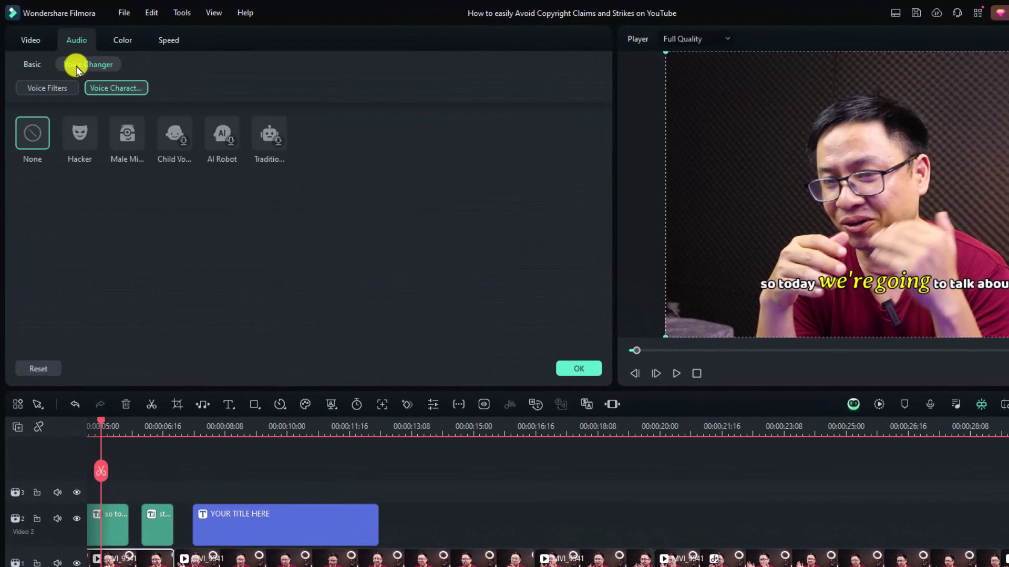
# - Look through the voice characters and voice filters, and apply the Echo filter to the first clip with a short playback
pyautogui.click(55, 90)
pyautogui.click(125, 89)
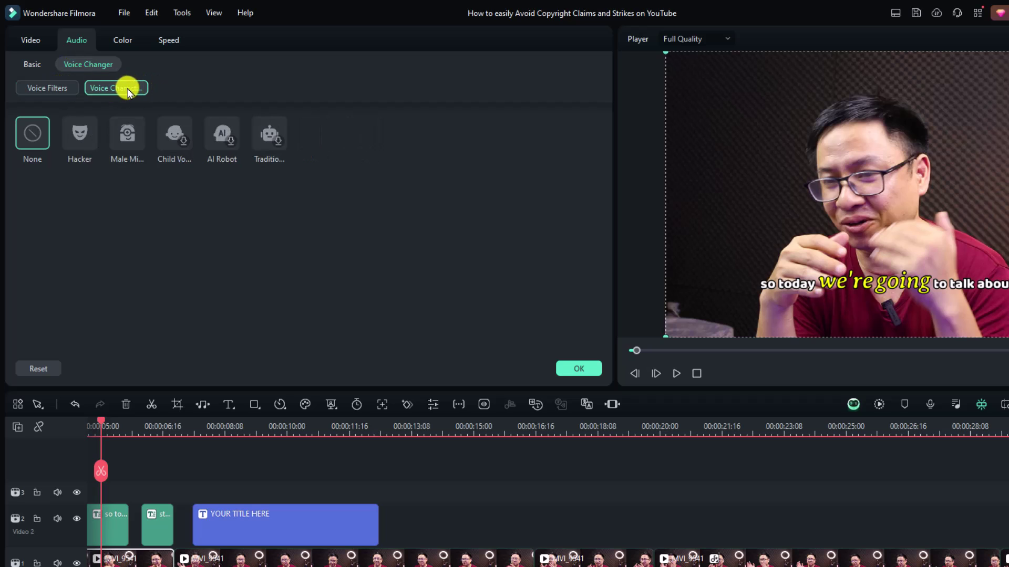
pyautogui.click(54, 87)
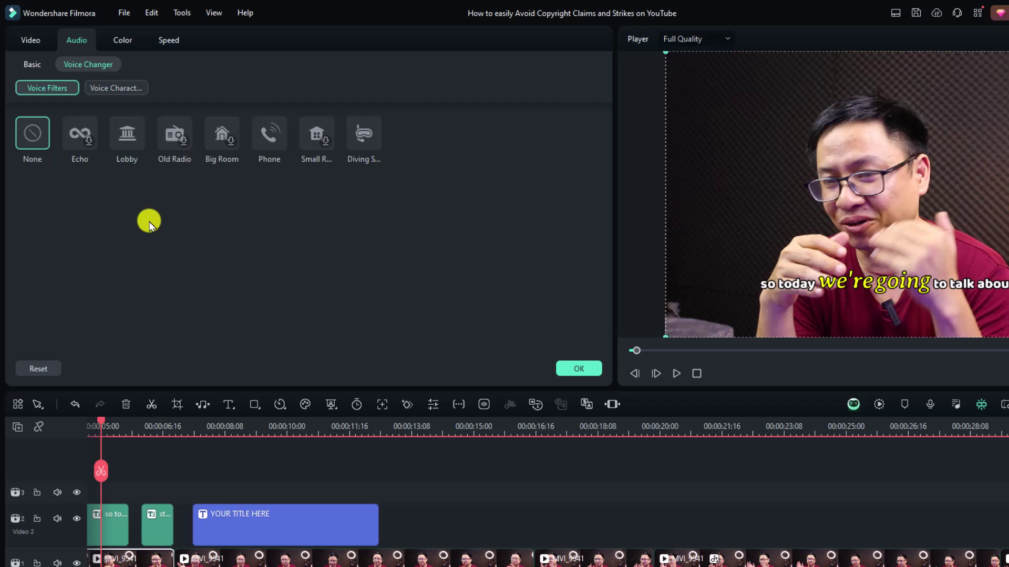
pyautogui.click(84, 138)
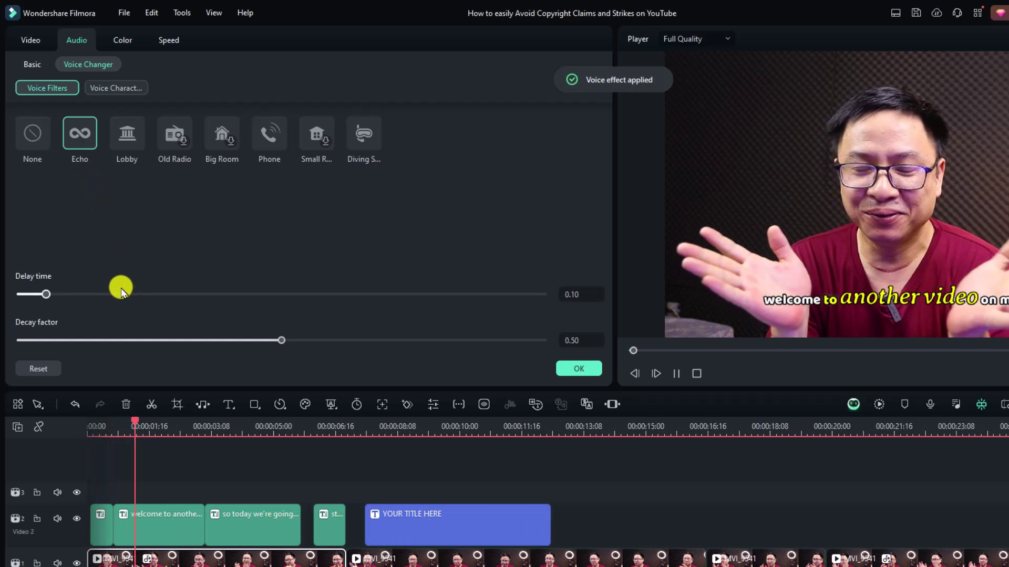
pyautogui.press('space')
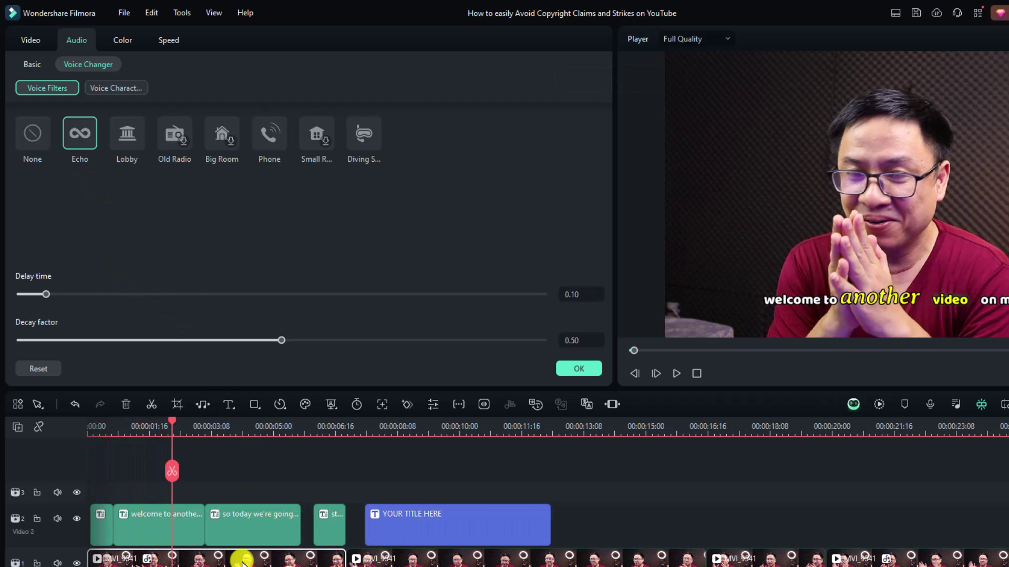
# - Split the Echo clip at about 2 seconds and give its second part the Lobby voice filter at level 10, playing it back
pyautogui.hotkey('ctrl', 'b')
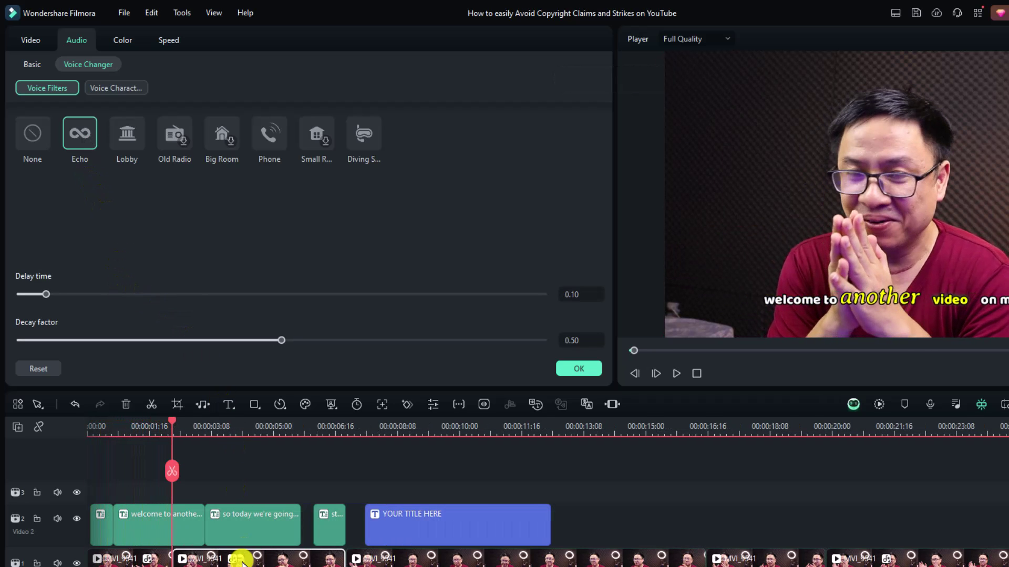
pyautogui.click(128, 138)
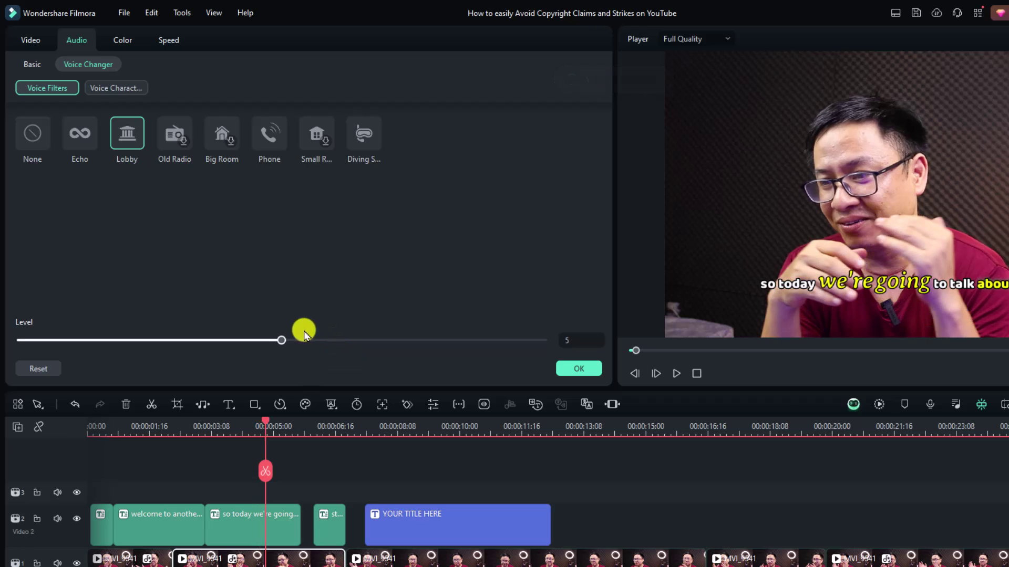
pyautogui.moveTo(282, 342); pyautogui.dragTo(578, 338)
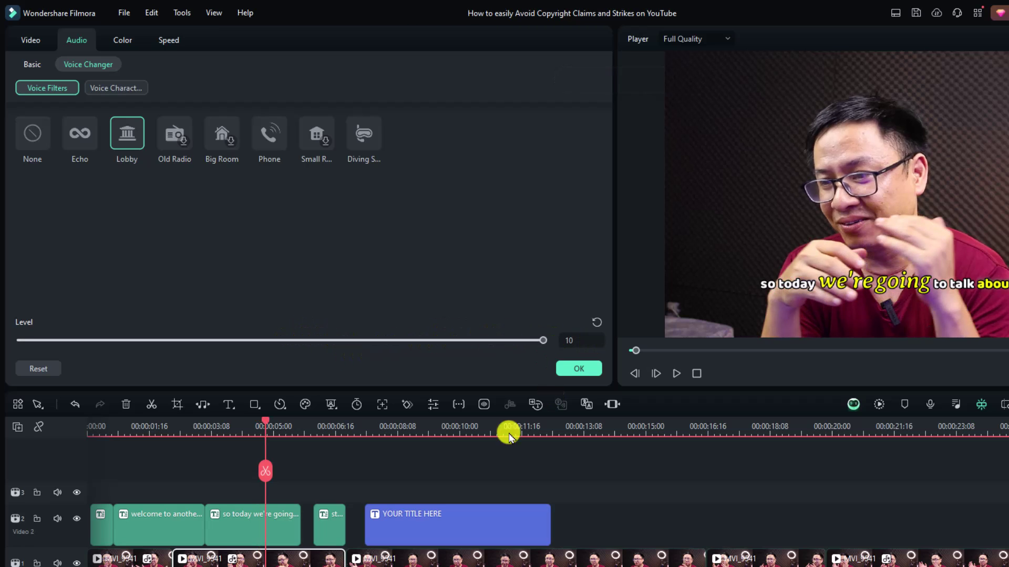
pyautogui.click(197, 430)
pyautogui.press('space')
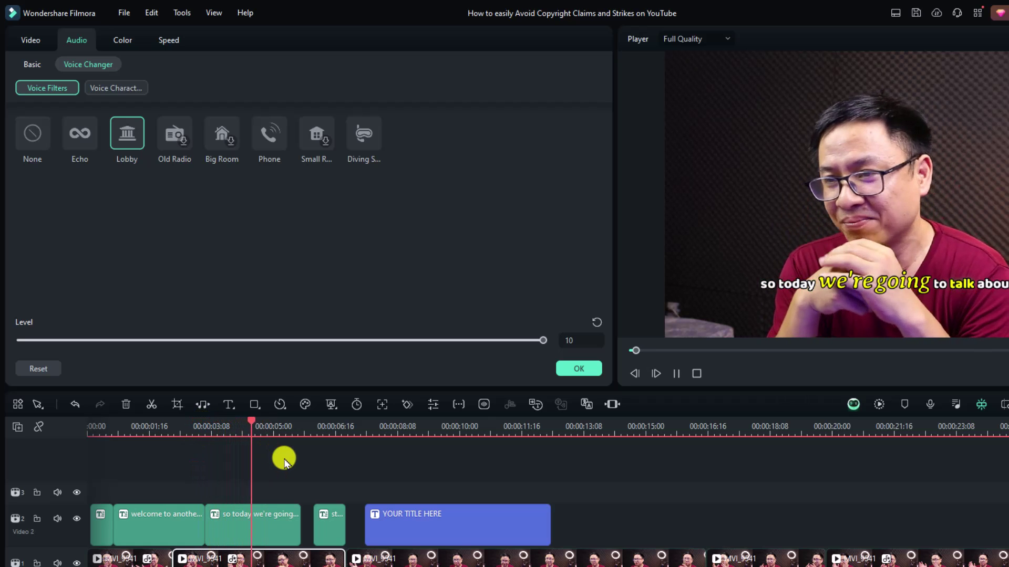
# - Try the Hacker voice character on the second clip, replace it with the Male Mi... character, play it back and confirm
pyautogui.press('space')
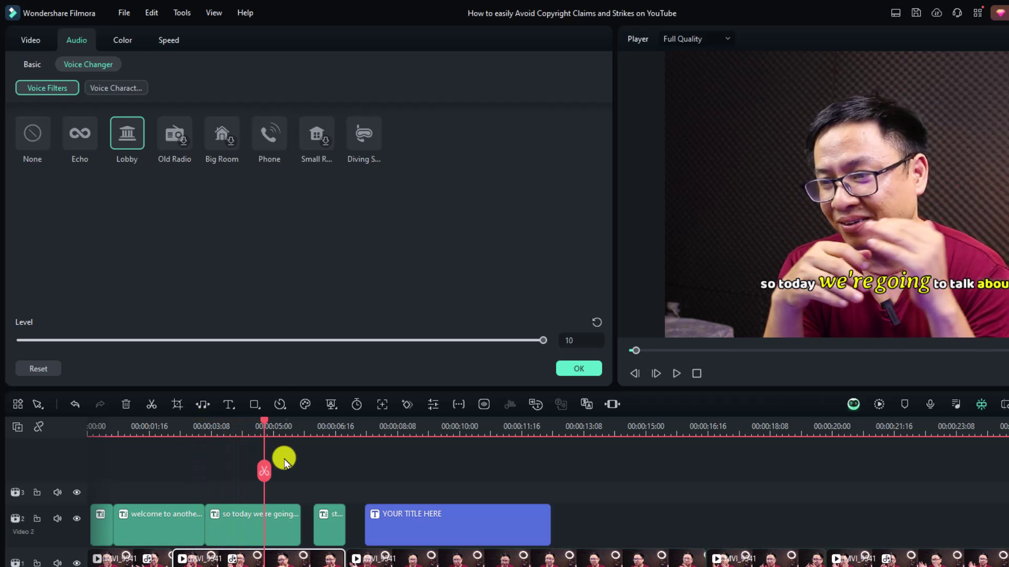
pyautogui.click(113, 89)
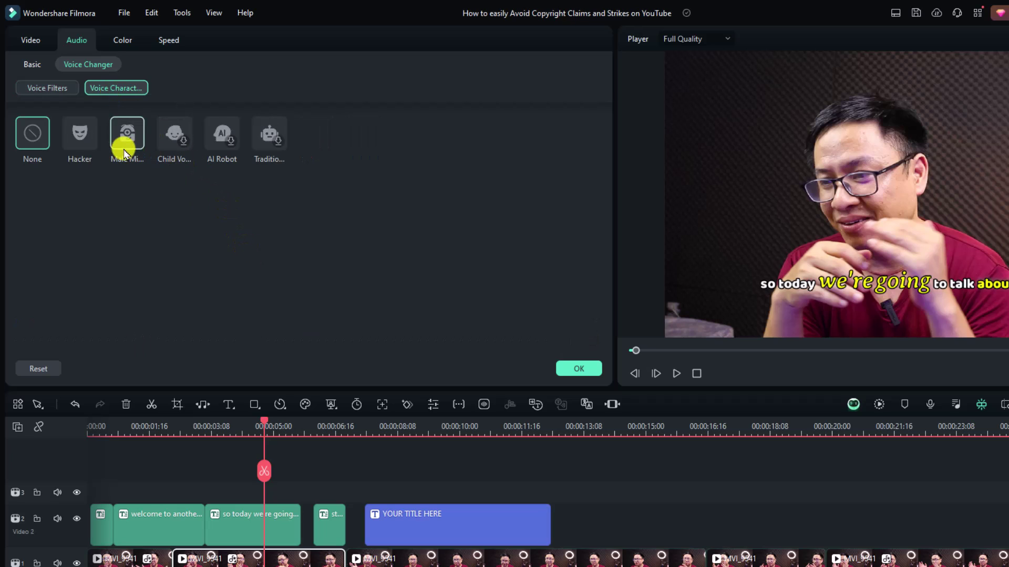
pyautogui.click(80, 137)
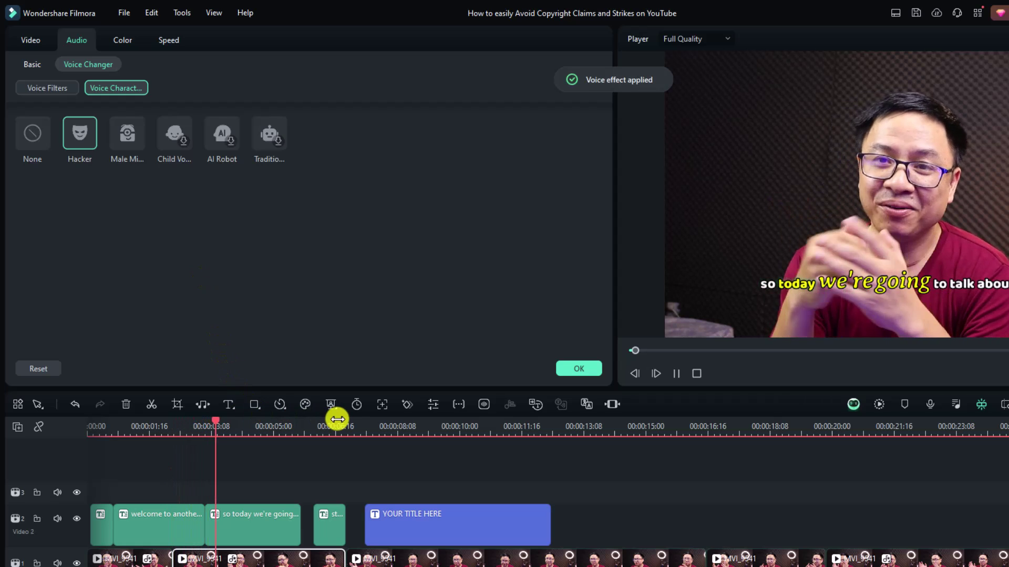
pyautogui.click(122, 139)
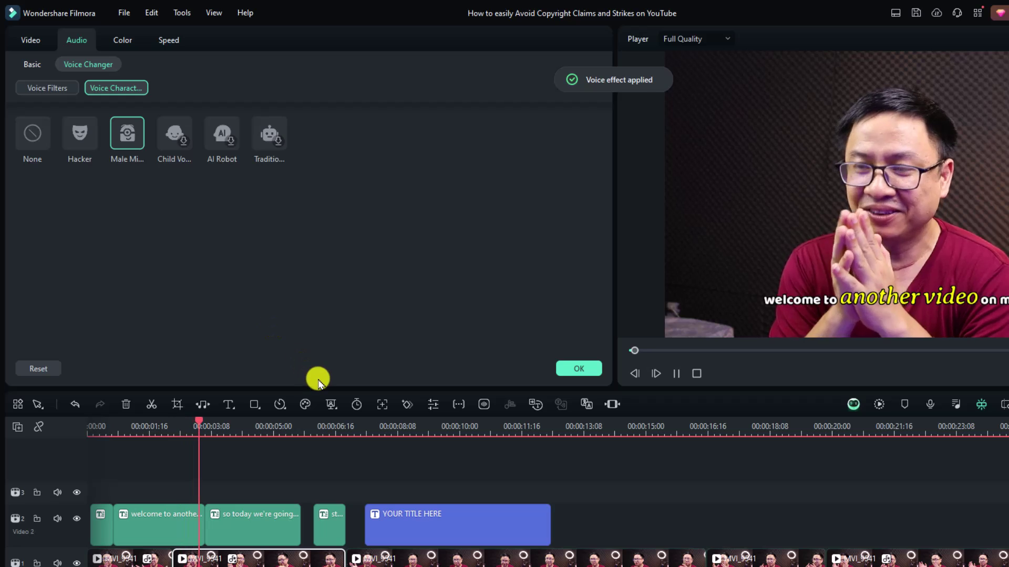
pyautogui.press('space')
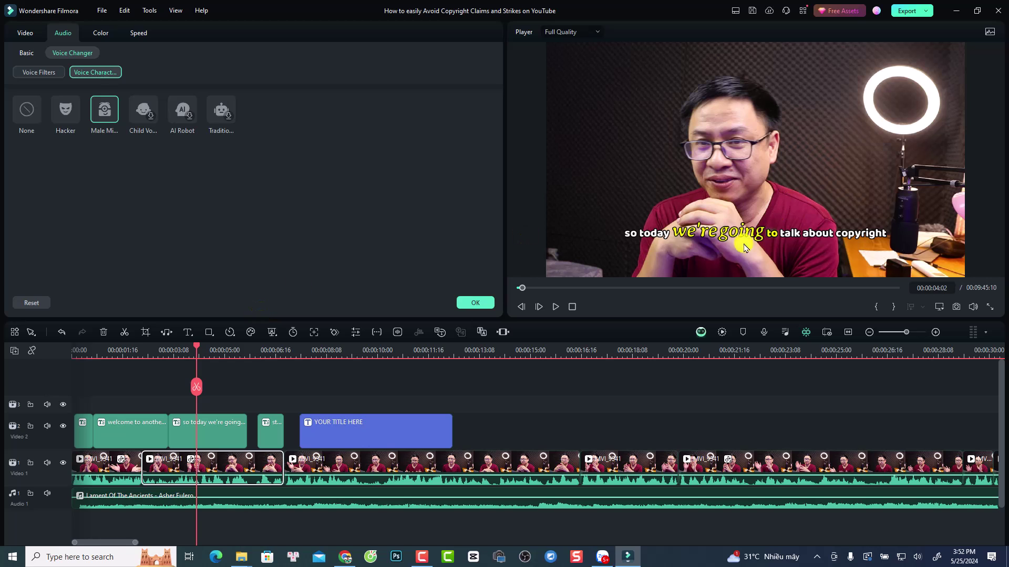
pyautogui.click(478, 302)
pyautogui.click(493, 354)
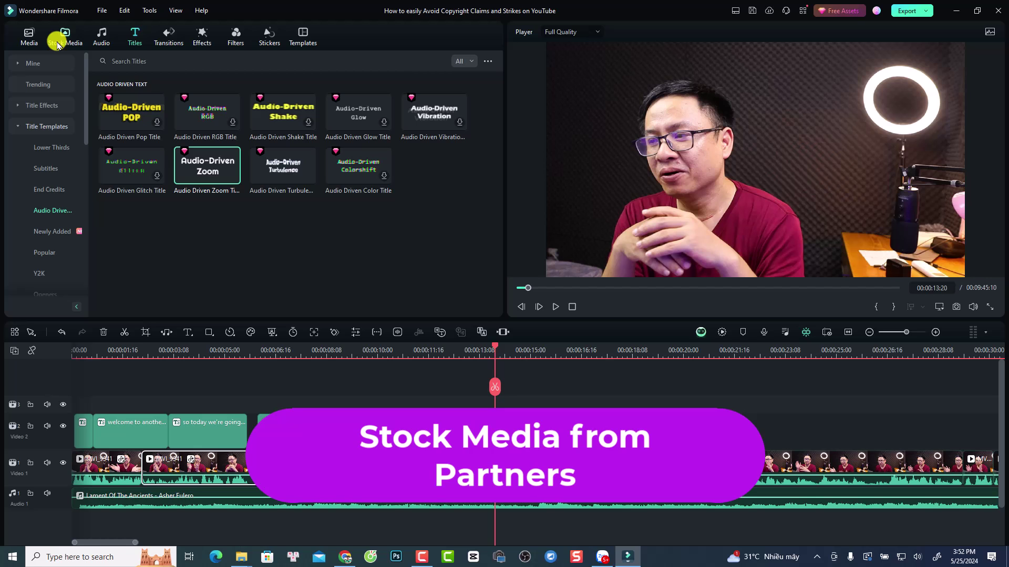
# - Open the Pixabay website from the Partners section of the stock media library, confirming the external redirect
pyautogui.click(57, 45)
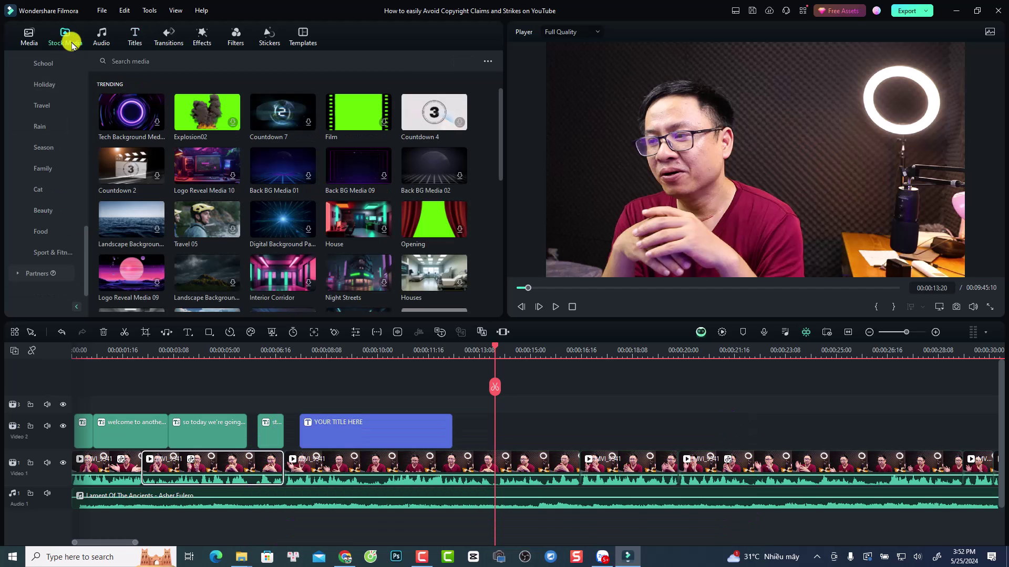
pyautogui.scroll(10, 34, 99)
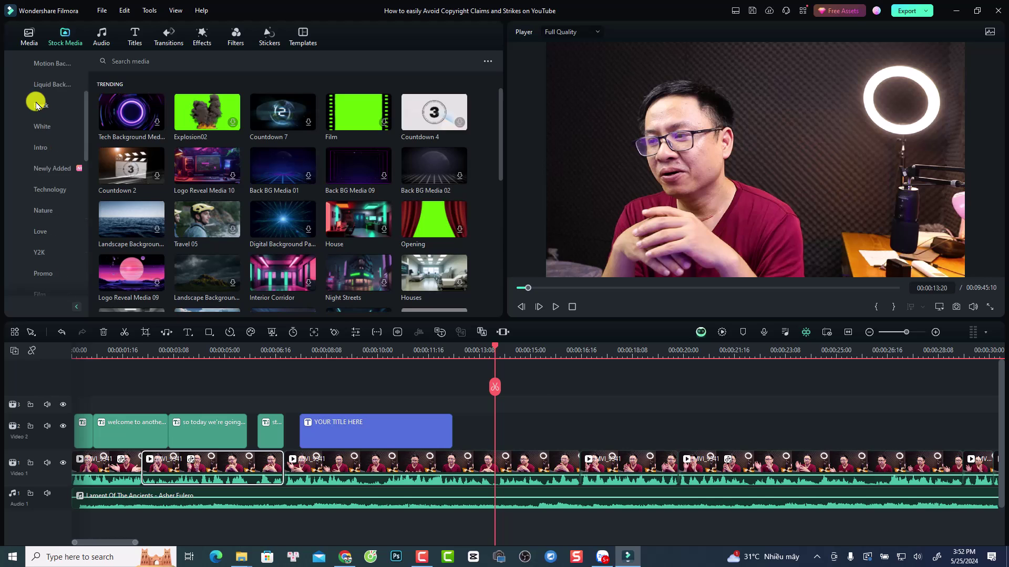
pyautogui.click(19, 107)
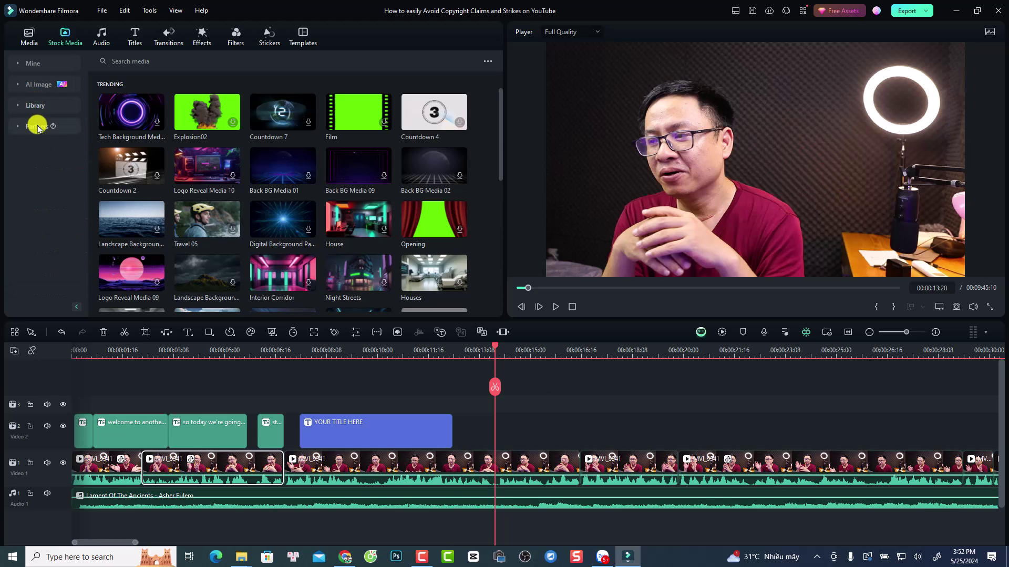
pyautogui.click(18, 128)
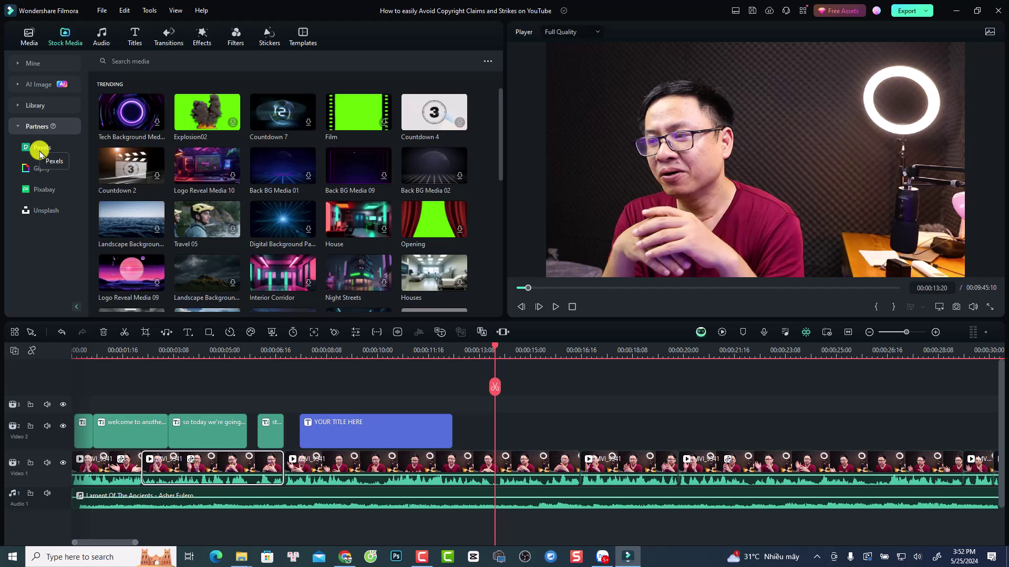
pyautogui.click(41, 192)
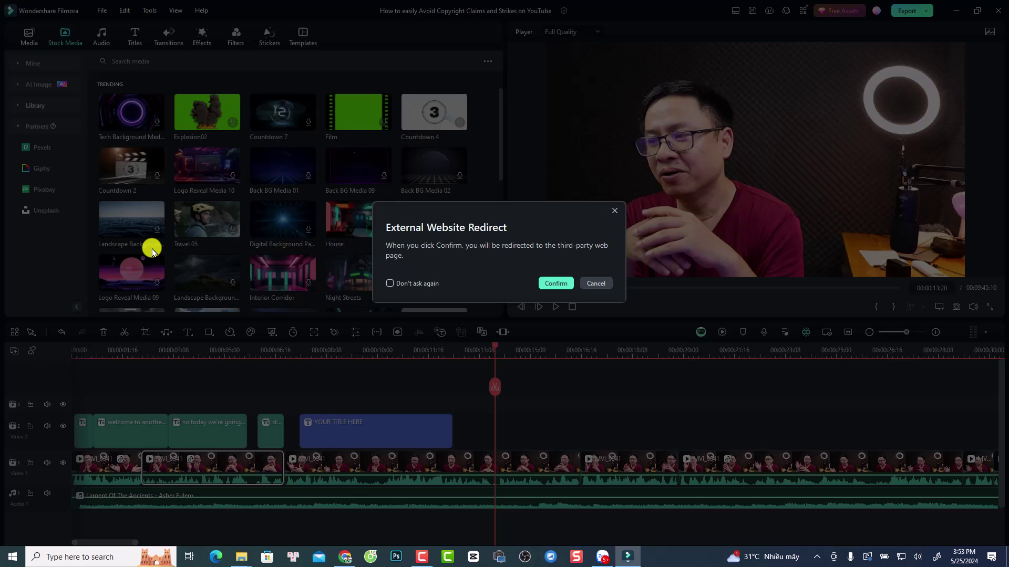
pyautogui.click(557, 284)
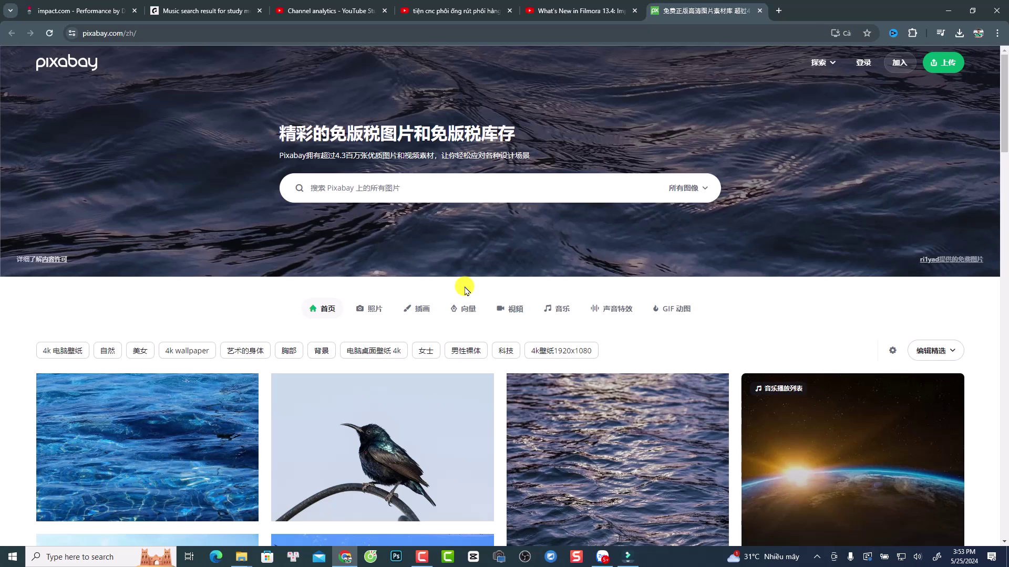
# - Load Pixabay at pixabay.com without the zh language path and look through the images on its home page
pyautogui.scroll(-4, 476, 331)
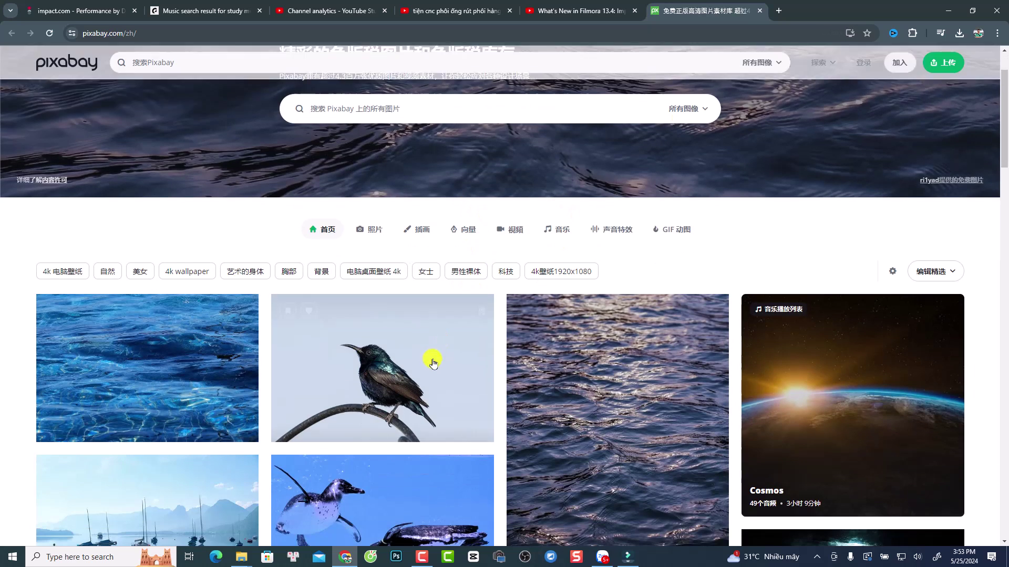
pyautogui.scroll(4, 426, 350)
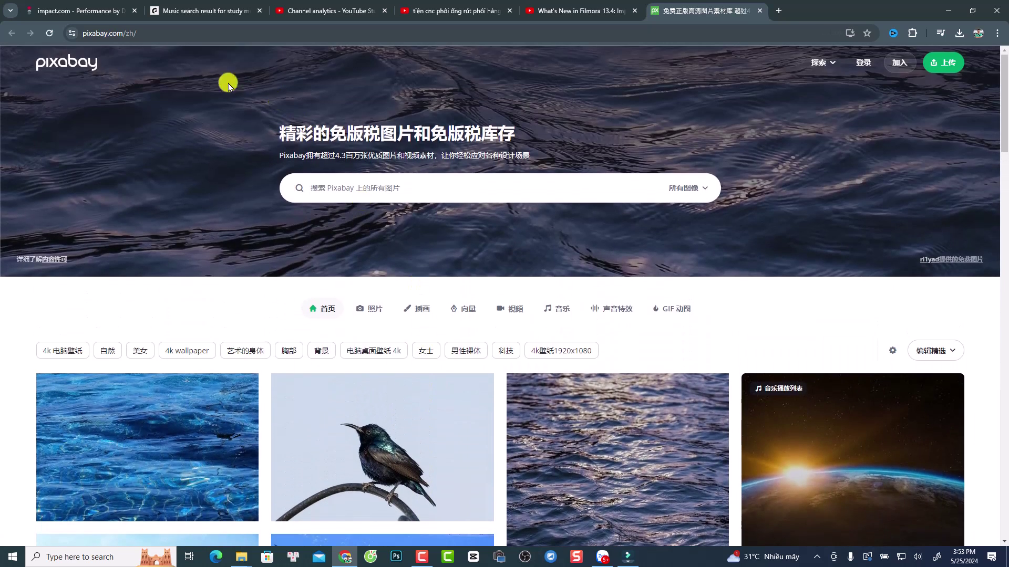
pyautogui.click(180, 32)
pyautogui.click(179, 33)
pyautogui.press('BackSpace')
pyautogui.press('BackSpace')
pyautogui.press('BackSpace')
pyautogui.press('BackSpace')
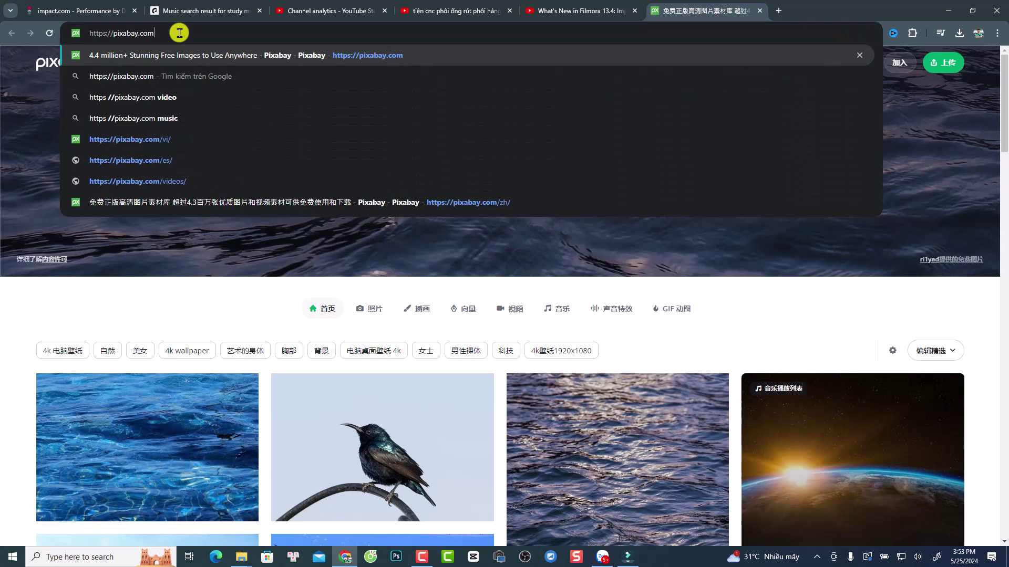
pyautogui.press('Return')
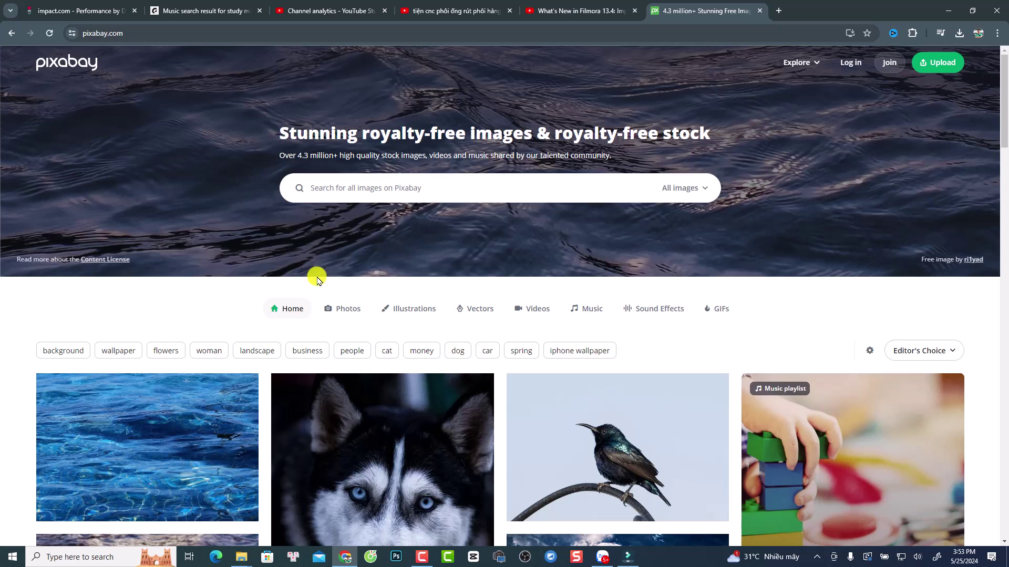
pyautogui.scroll(-8, 657, 208)
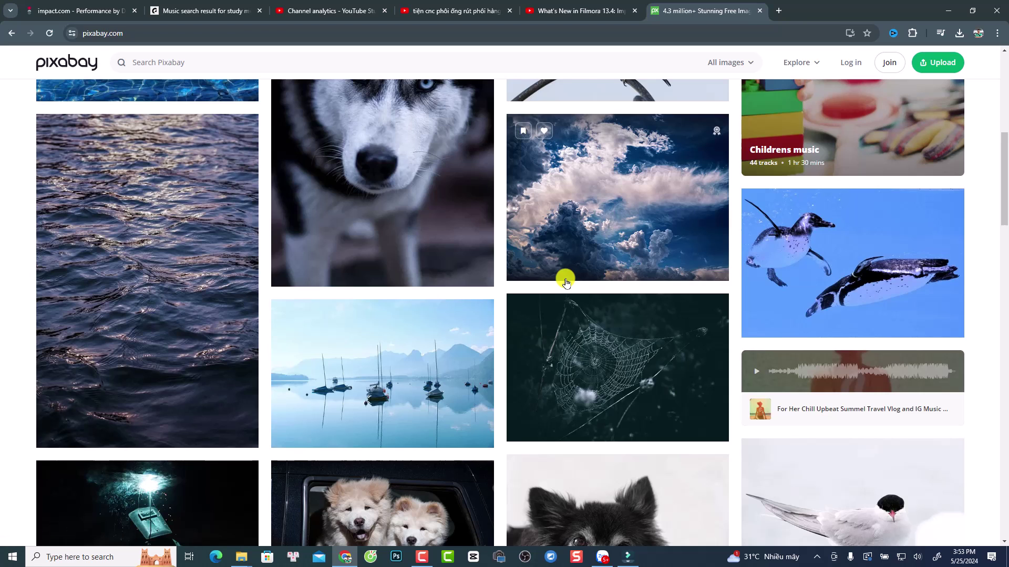
pyautogui.scroll(4, 565, 283)
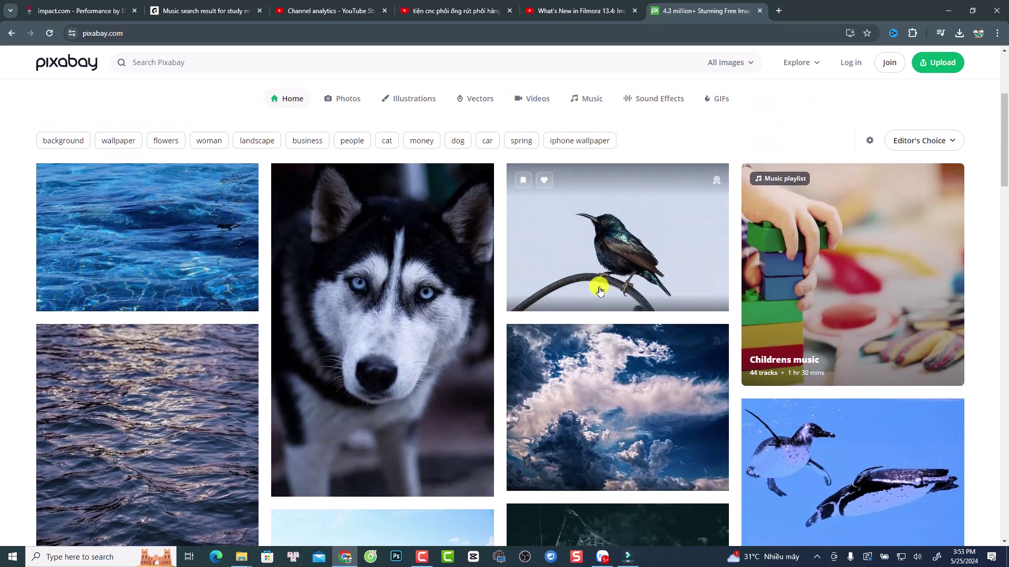
# - Switch back to Filmora, open the Pexels partner website and dismiss its Google sign-in prompt
pyautogui.click(622, 564)
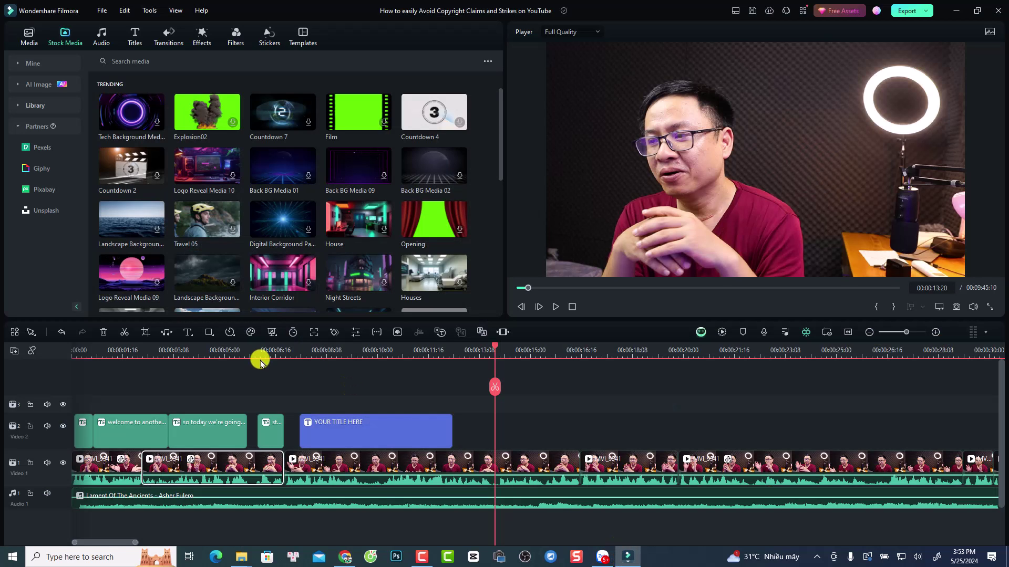
pyautogui.click(38, 151)
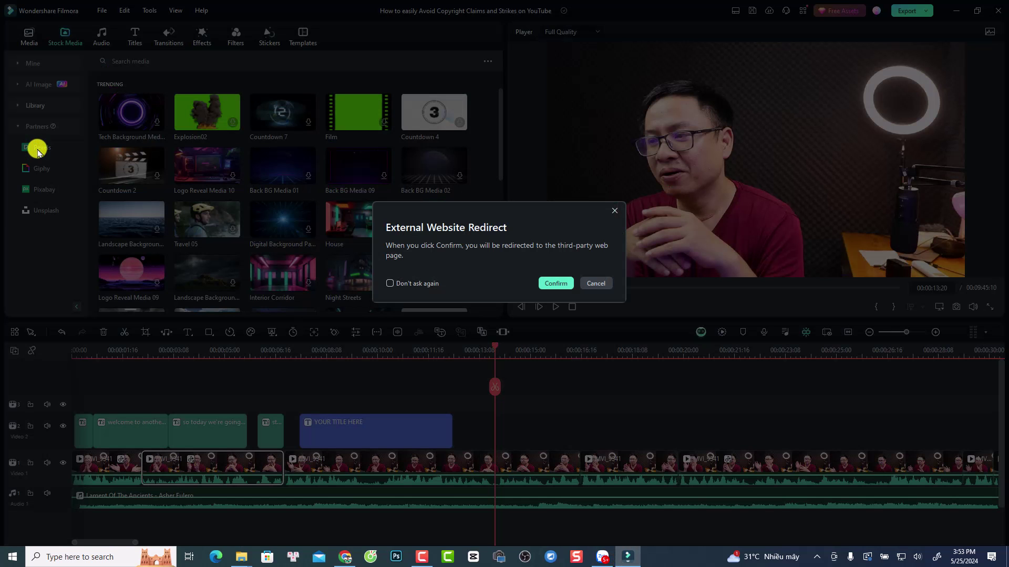
pyautogui.click(554, 284)
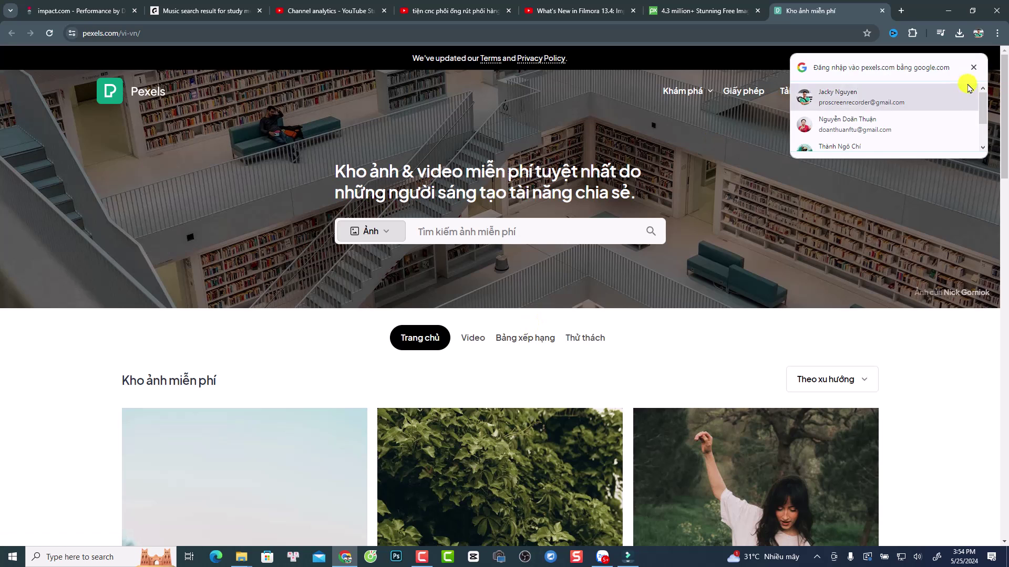
pyautogui.click(973, 69)
# - Try to load pexels.com without the vi-vn language path in the address
pyautogui.click(157, 33)
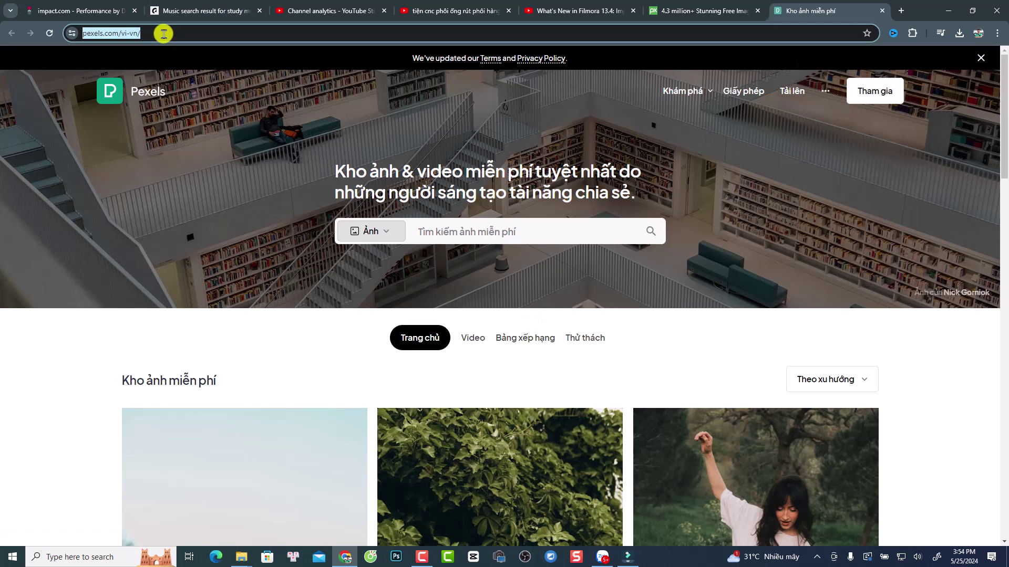
pyautogui.moveTo(199, 34); pyautogui.dragTo(162, 42)
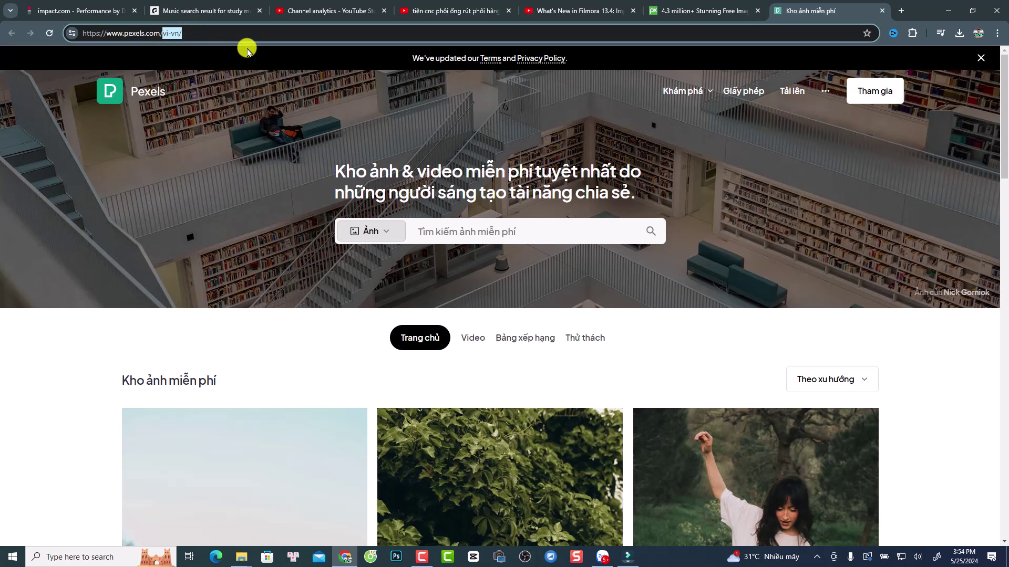
pyautogui.press('BackSpace')
pyautogui.press('Return')
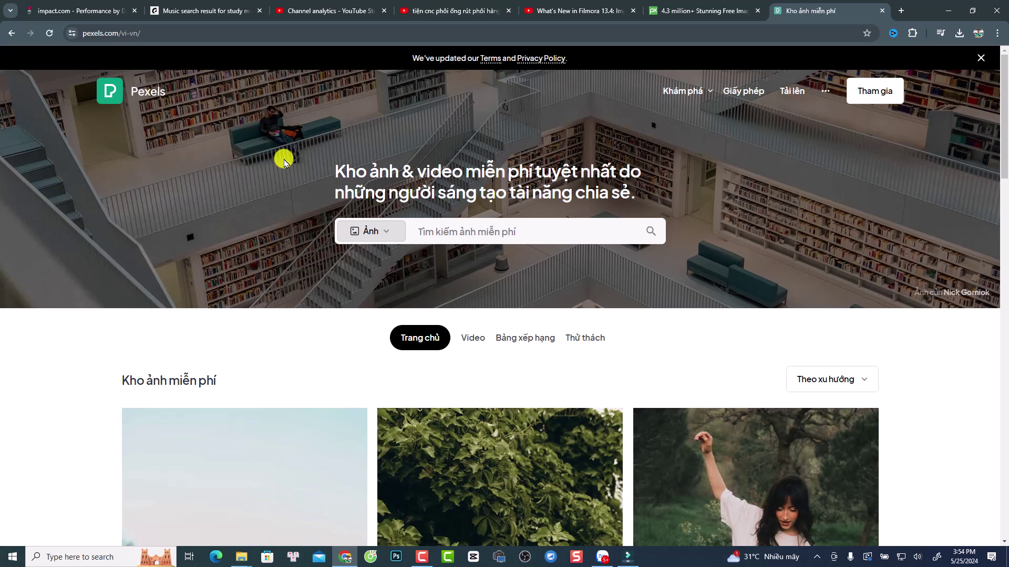
# - Switch back to Filmora and return to the startup window, saving the project changes
pyautogui.click(628, 557)
pyautogui.click(102, 10)
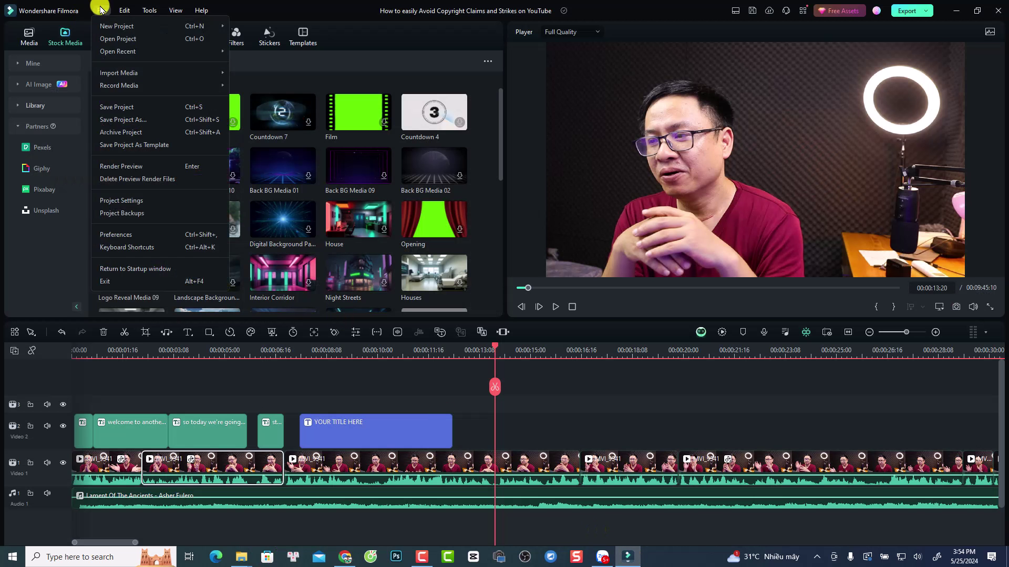
pyautogui.click(121, 268)
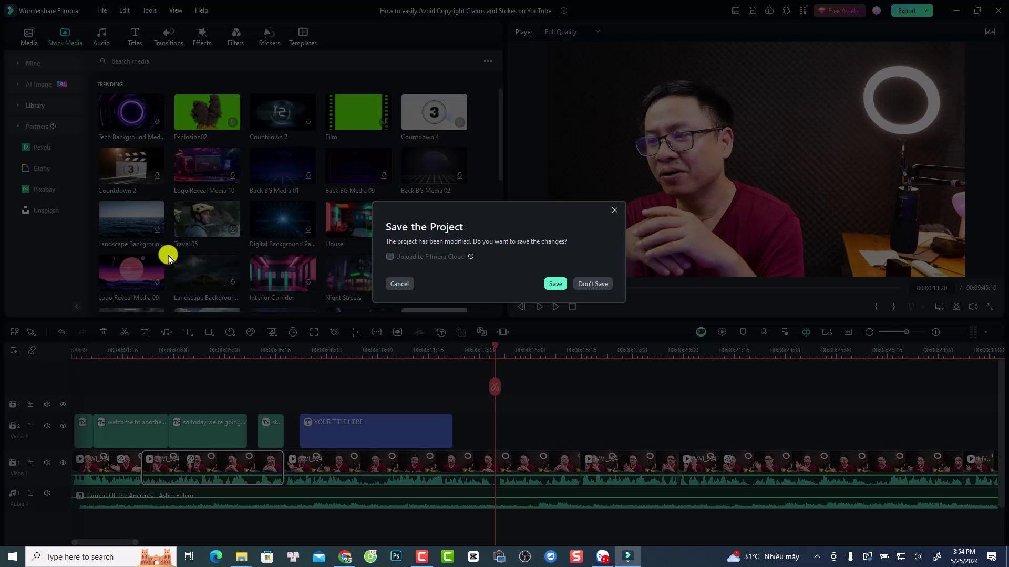
pyautogui.click(554, 284)
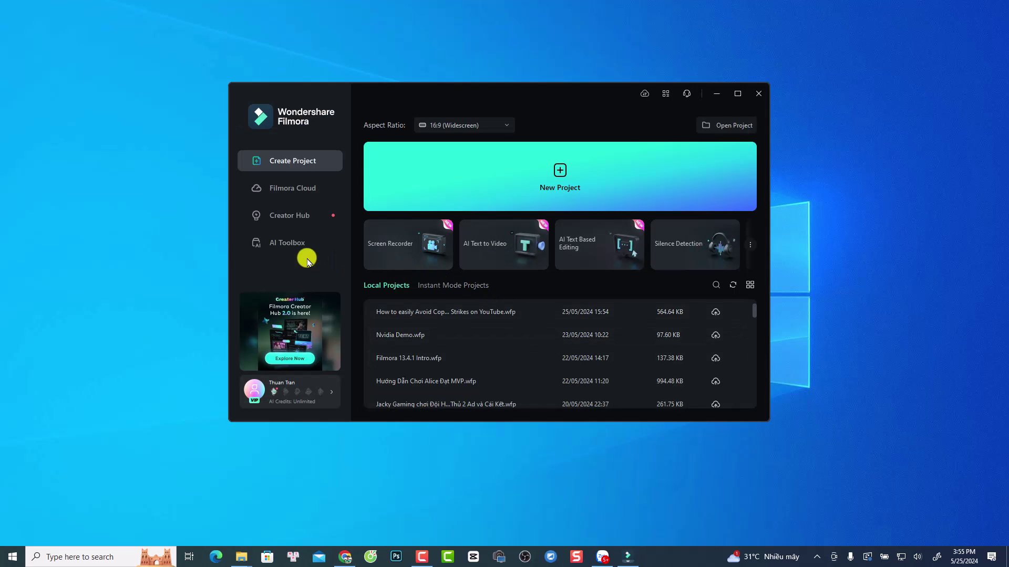
# - Open the AI Toolbox and look through its tools, from Screen Recorder and Silence Detection down to Instant Mode
pyautogui.click(274, 250)
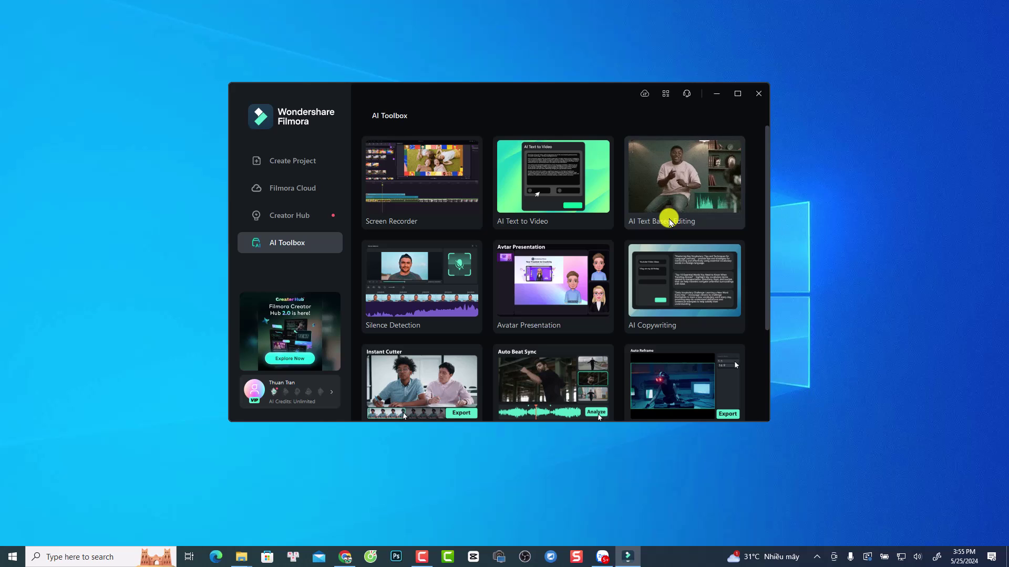
pyautogui.moveTo(422, 319)
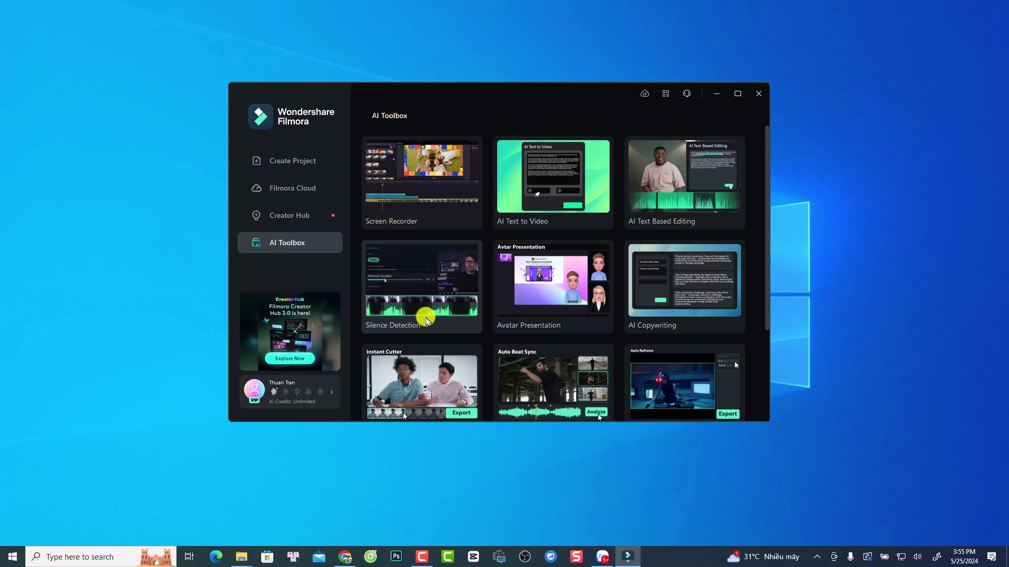
pyautogui.moveTo(510, 309)
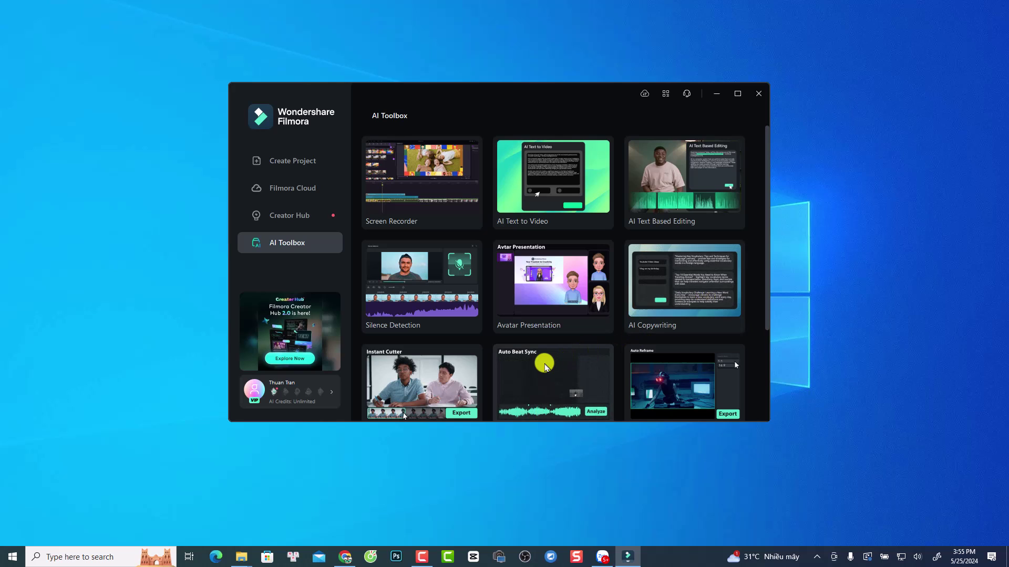
pyautogui.scroll(-3, 540, 368)
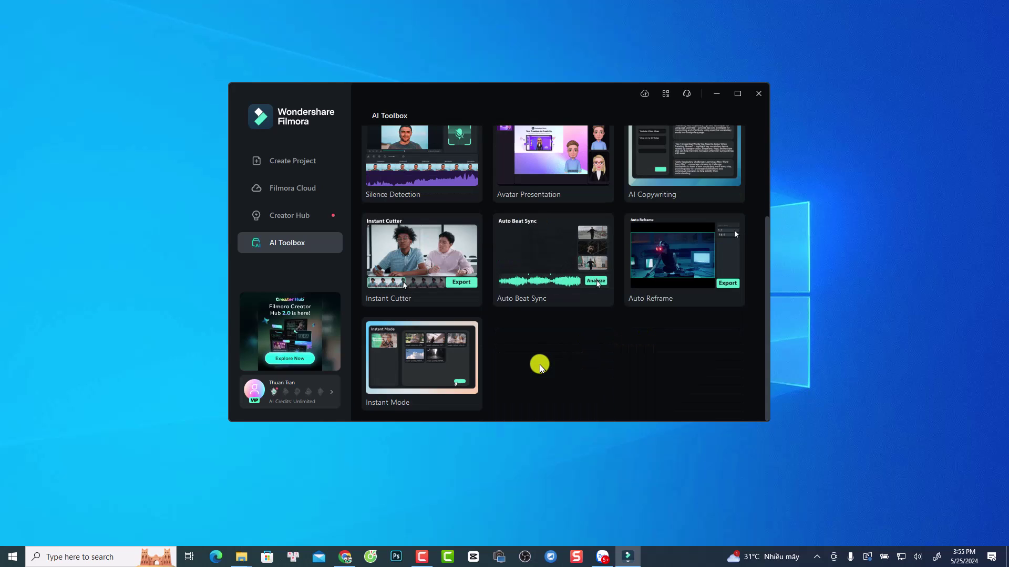